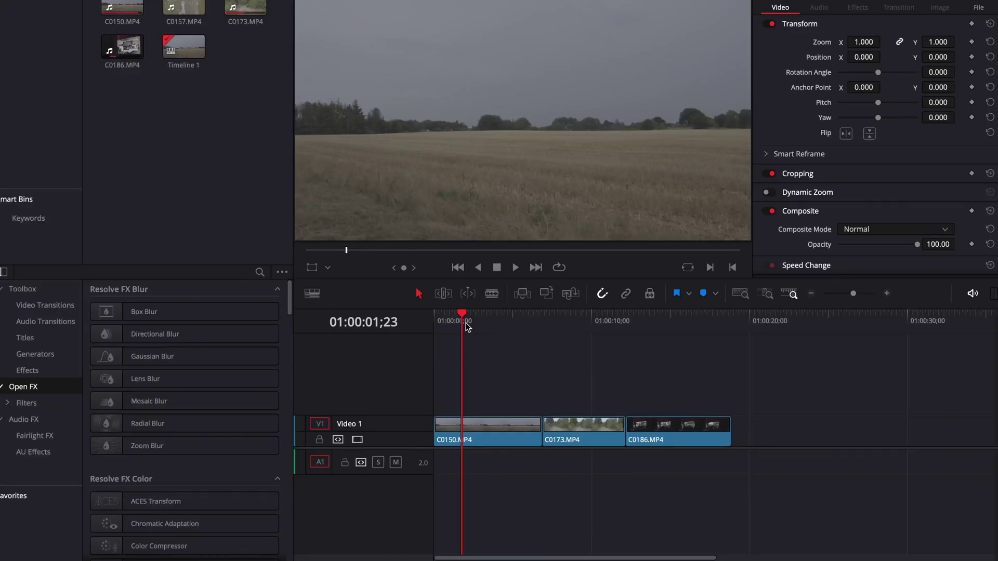
- Scrub the timeline to the forest road shot and switch to the Color page
{"action": "left_click", "coordinate": [498, 322]}
{"action": "left_click", "coordinate": [580, 318]}
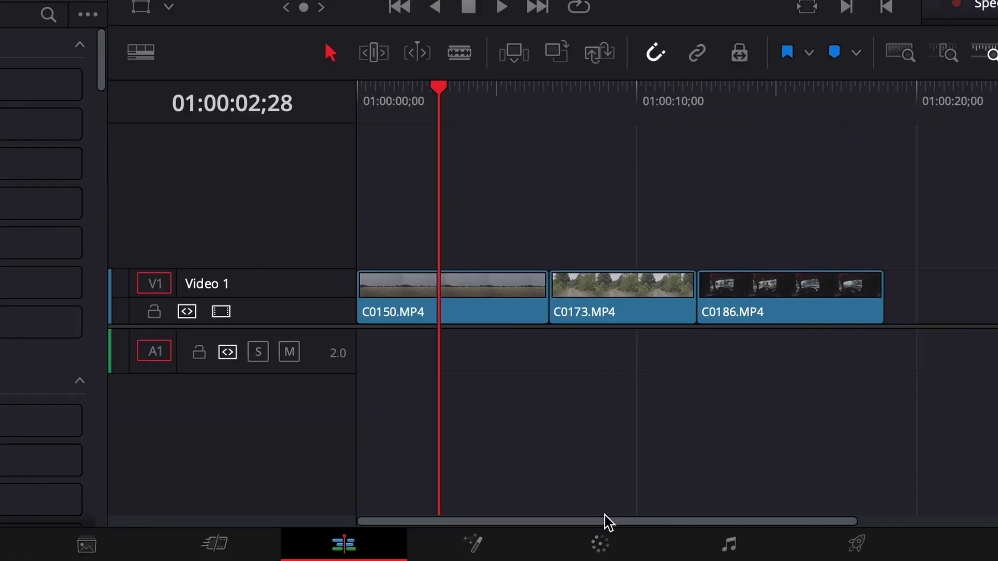
{"action": "left_click", "coordinate": [642, 511]}
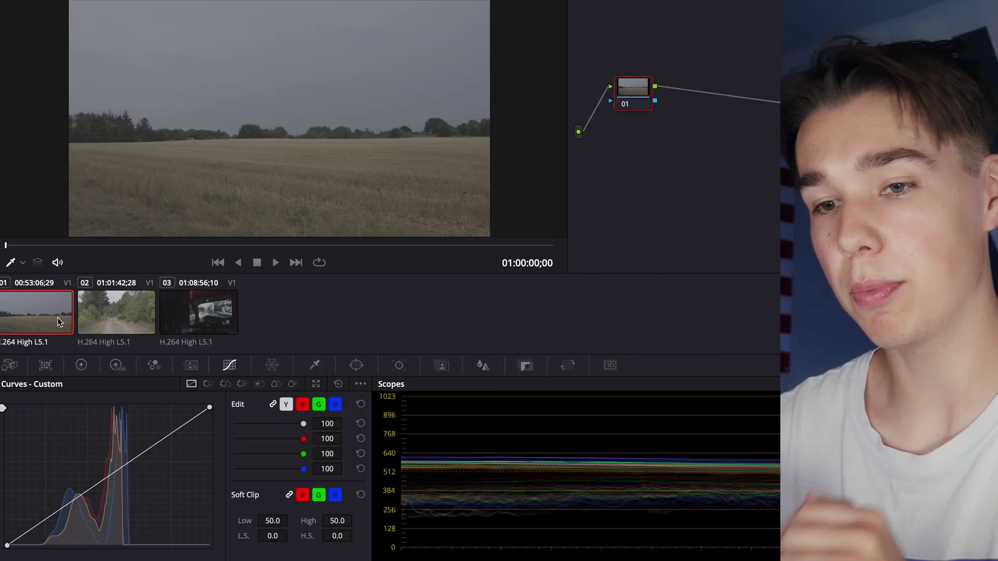
{"action": "left_click", "coordinate": [99, 316]}
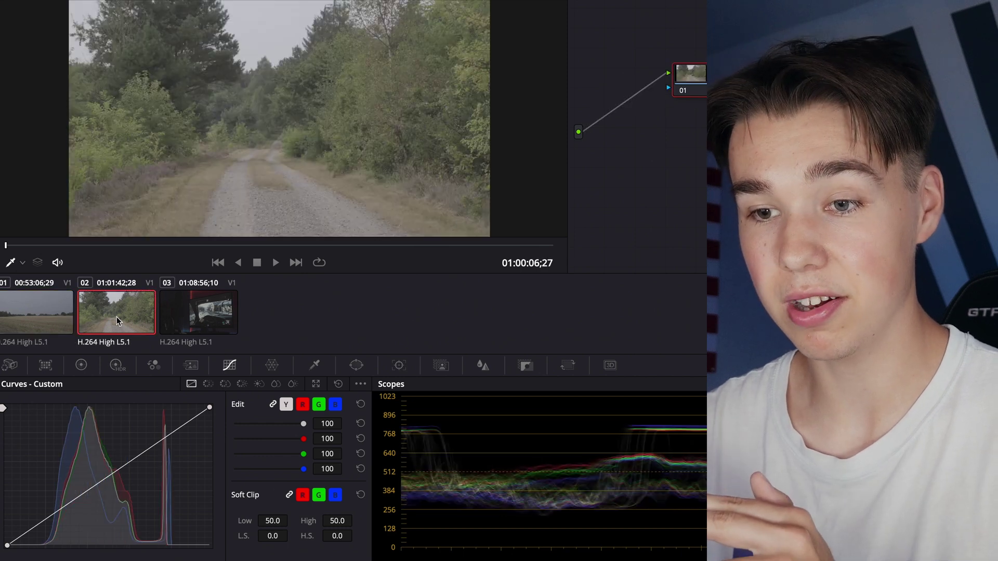
{"action": "left_click", "coordinate": [186, 316]}
{"action": "left_click", "coordinate": [128, 315]}
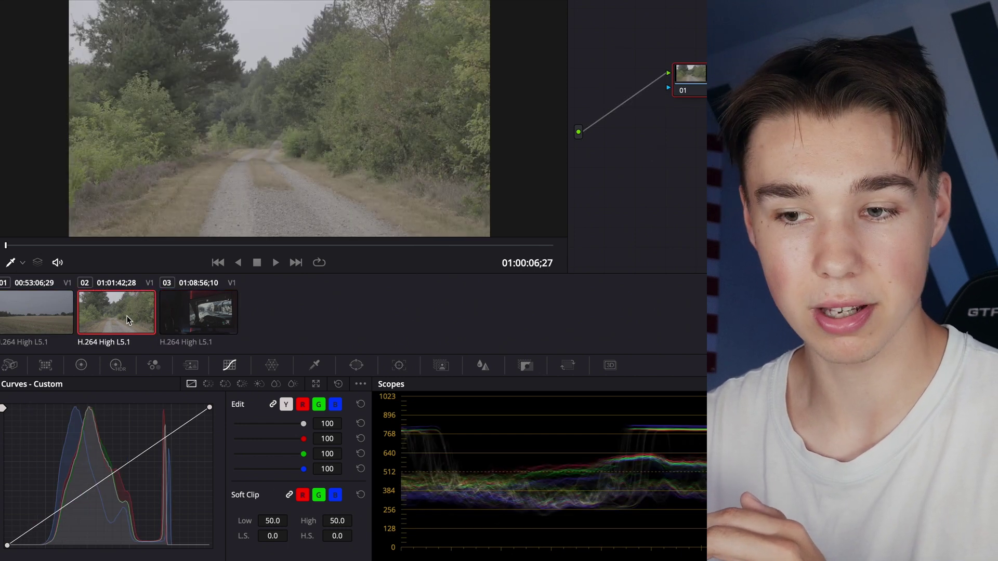
{"action": "left_click", "coordinate": [43, 316]}
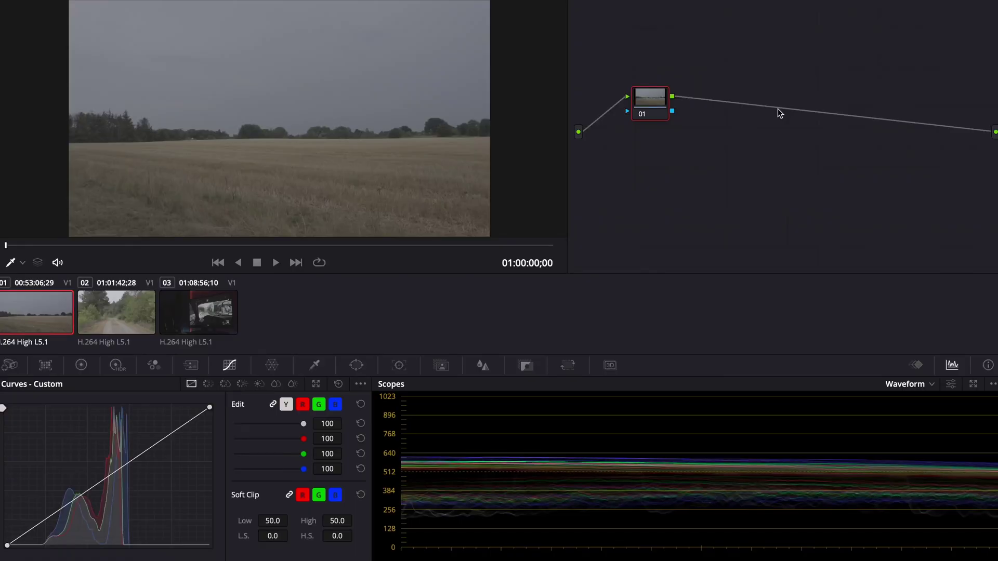
{"action": "key", "text": "alt+s"}
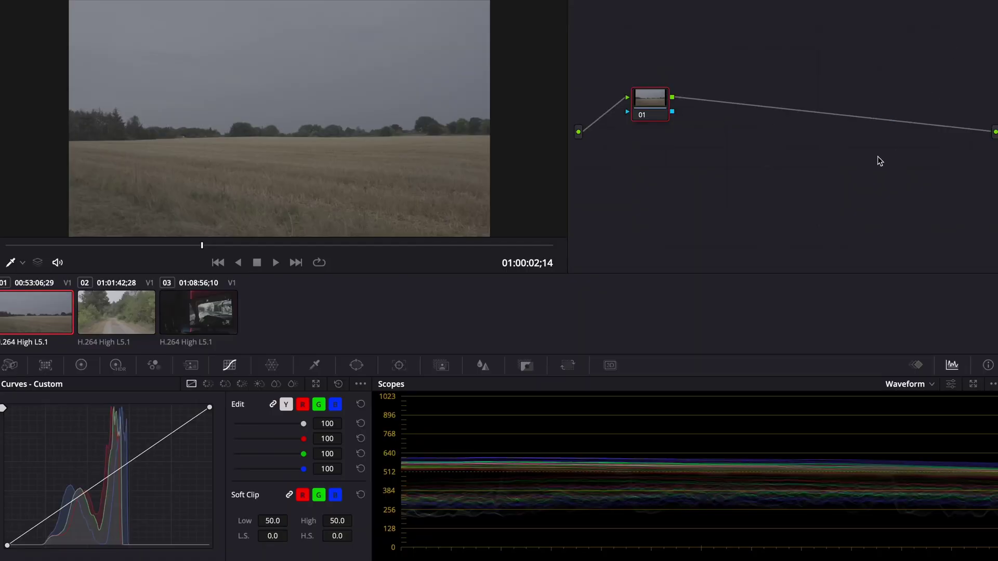
{"action": "key", "text": "alt+s"}
- Move node 02 toward the output and apply the Color Space Transform effect to it
{"action": "left_click_drag", "start_coordinate": [709, 104], "coordinate": [938, 109]}
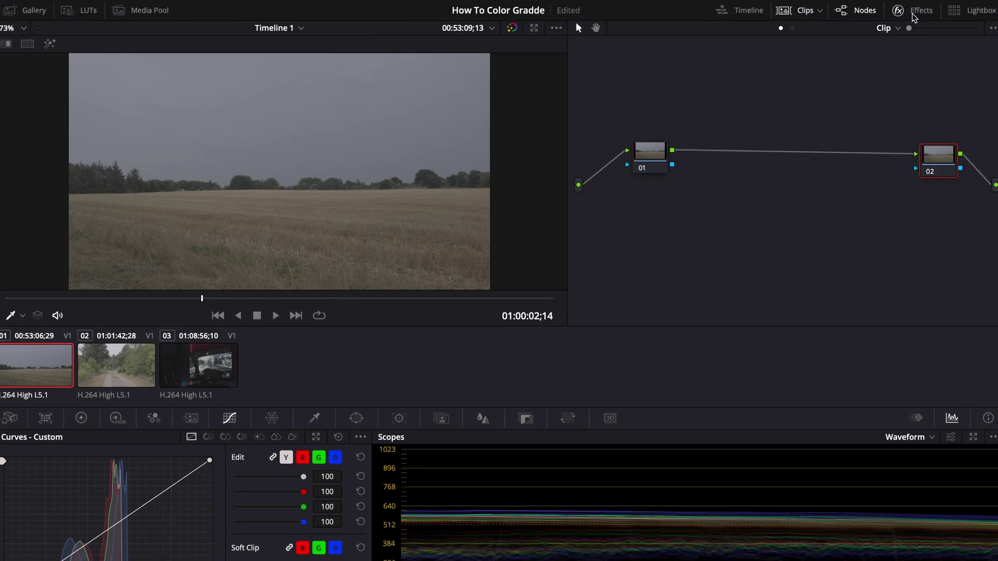
{"action": "left_click", "coordinate": [915, 10]}
{"action": "scroll", "coordinate": [927, 165], "scroll_direction": "down", "scroll_amount": 5}
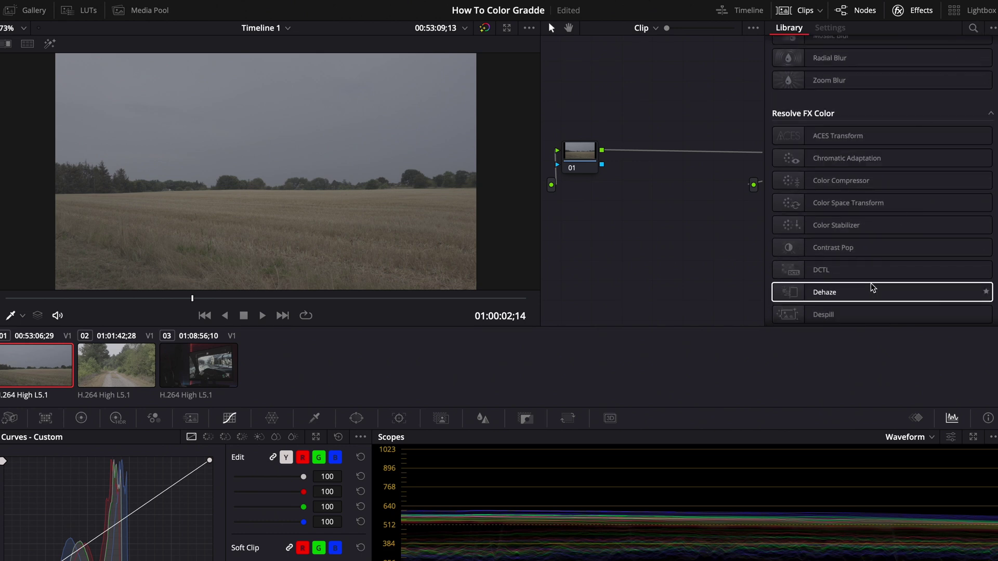
{"action": "left_click_drag", "start_coordinate": [851, 203], "coordinate": [712, 164]}
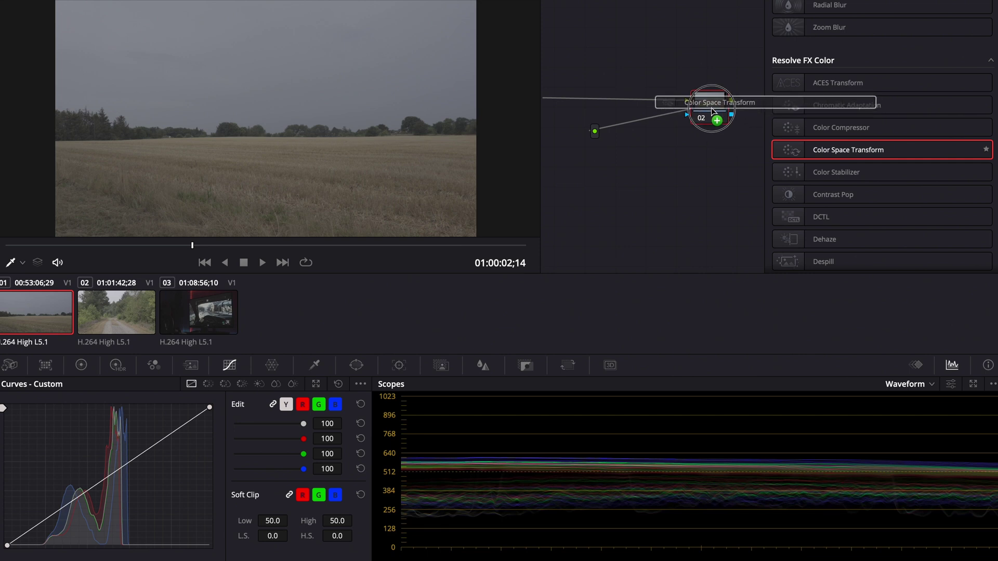
{"action": "left_click_drag", "start_coordinate": [711, 111], "coordinate": [715, 116]}
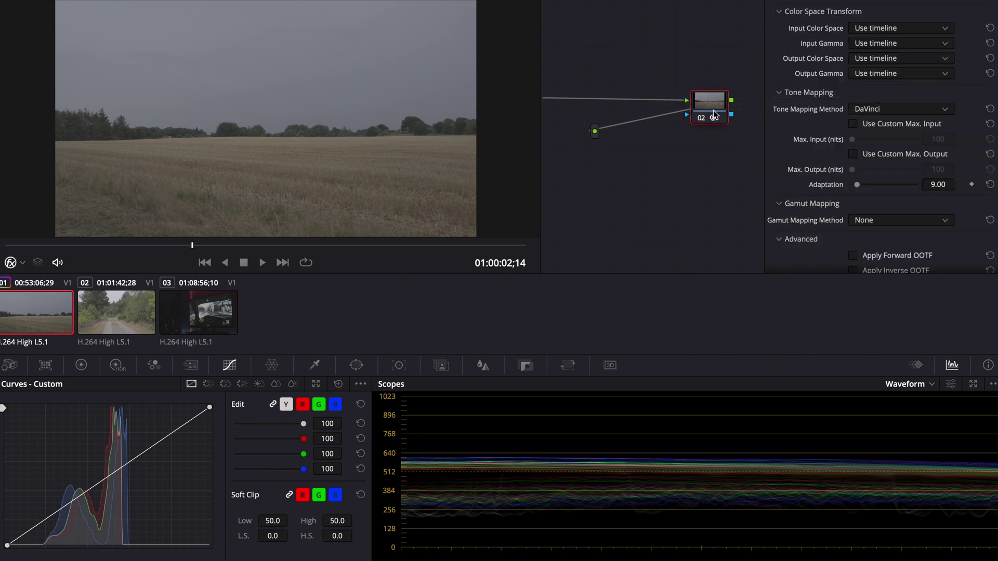
- Set the transform's input to Sony S-Gamut colour space with Sony S-Log2 gamma
{"action": "left_click", "coordinate": [915, 30]}
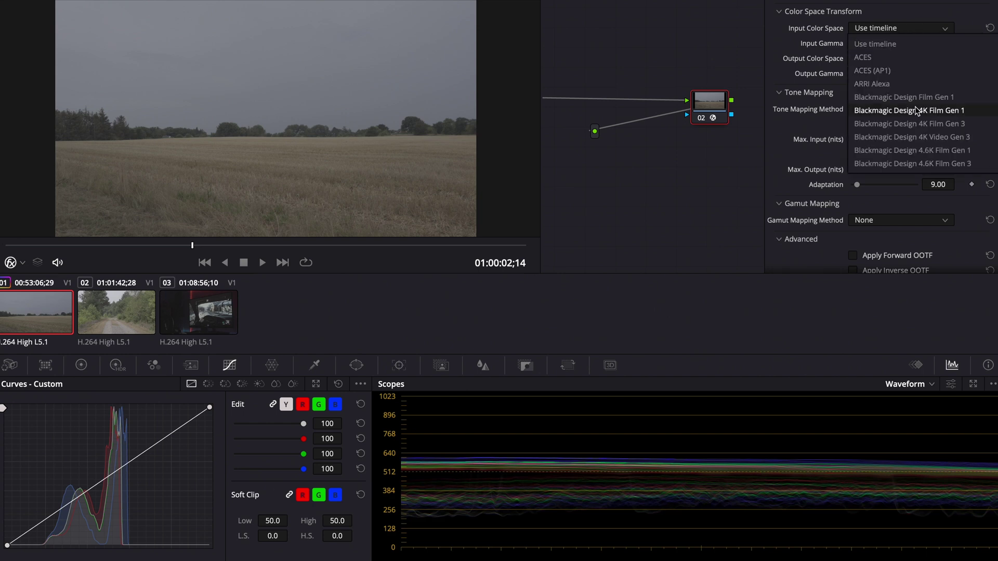
{"action": "scroll", "coordinate": [917, 111], "scroll_direction": "down", "scroll_amount": 8}
{"action": "scroll", "coordinate": [917, 110], "scroll_direction": "up", "scroll_amount": 3}
{"action": "scroll", "coordinate": [917, 111], "scroll_direction": "down", "scroll_amount": 8}
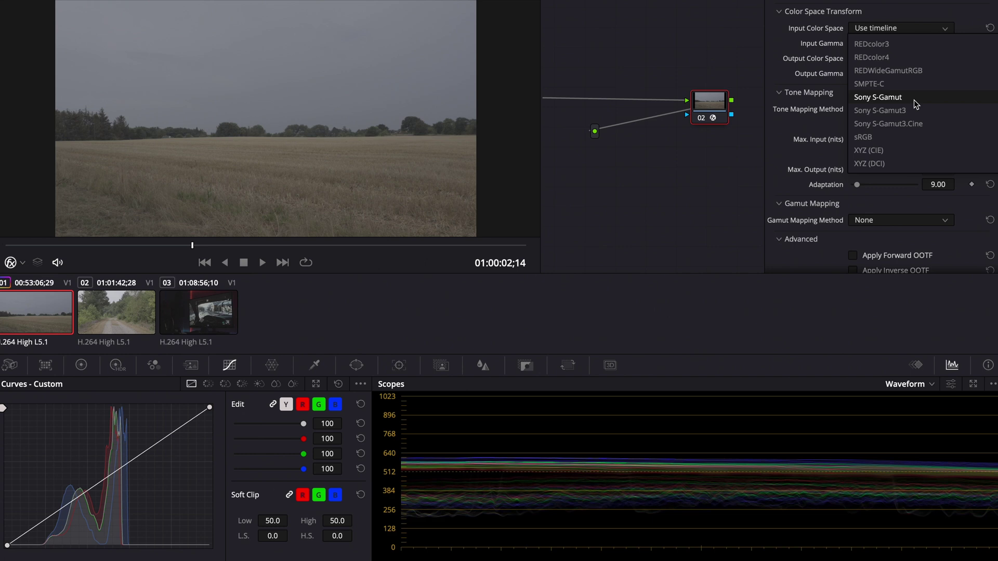
{"action": "left_click", "coordinate": [914, 100]}
{"action": "left_click", "coordinate": [905, 43]}
{"action": "scroll", "coordinate": [905, 130], "scroll_direction": "down", "scroll_amount": 10}
{"action": "left_click", "coordinate": [904, 151]}
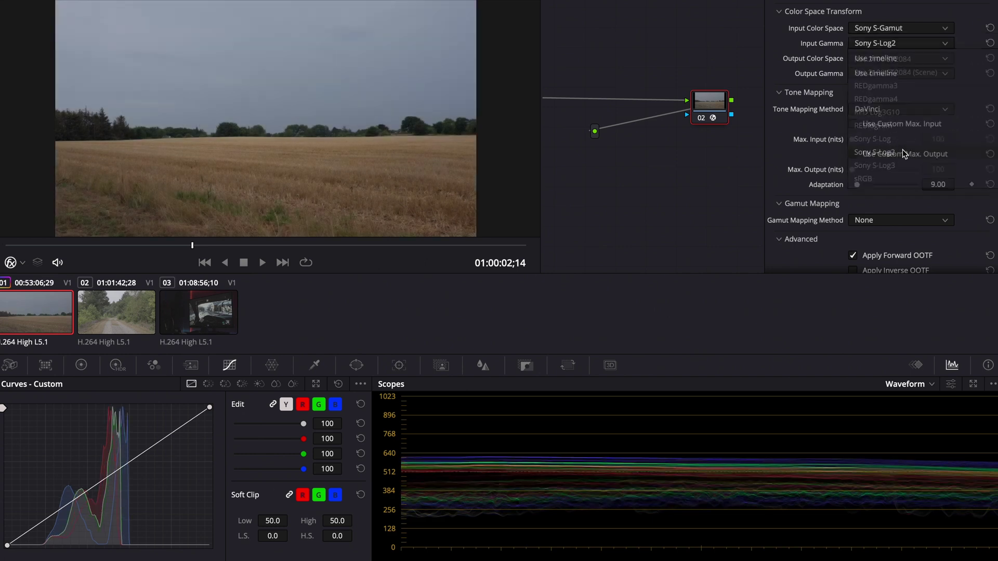
- Set the output colour space to Rec.709 and review the output gamma options
{"action": "left_click", "coordinate": [905, 58]}
{"action": "scroll", "coordinate": [909, 136], "scroll_direction": "down", "scroll_amount": 6}
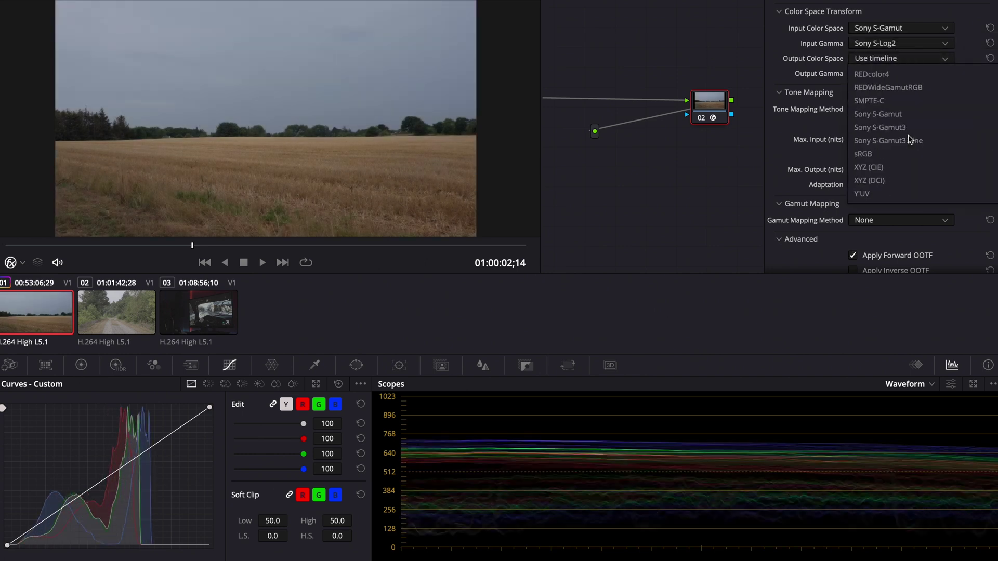
{"action": "left_click", "coordinate": [908, 136]}
{"action": "left_click", "coordinate": [916, 73]}
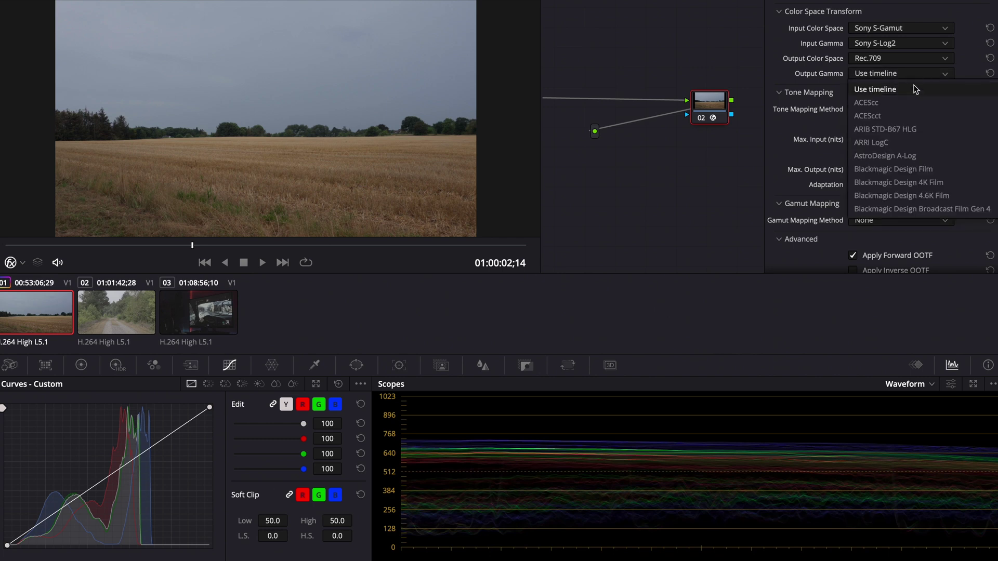
{"action": "scroll", "coordinate": [916, 187], "scroll_direction": "down", "scroll_amount": 10}
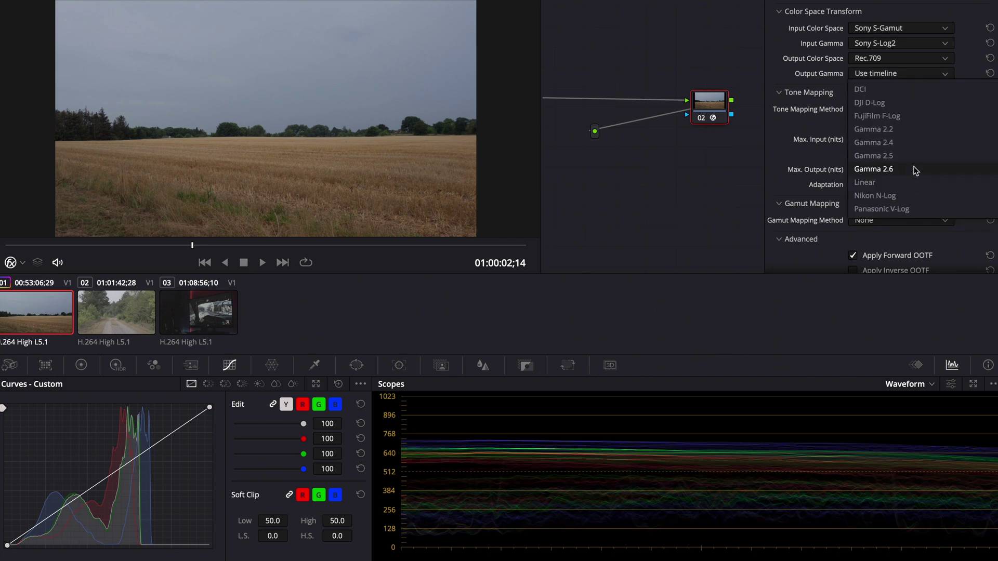
{"action": "scroll", "coordinate": [913, 142], "scroll_direction": "up", "scroll_amount": 5}
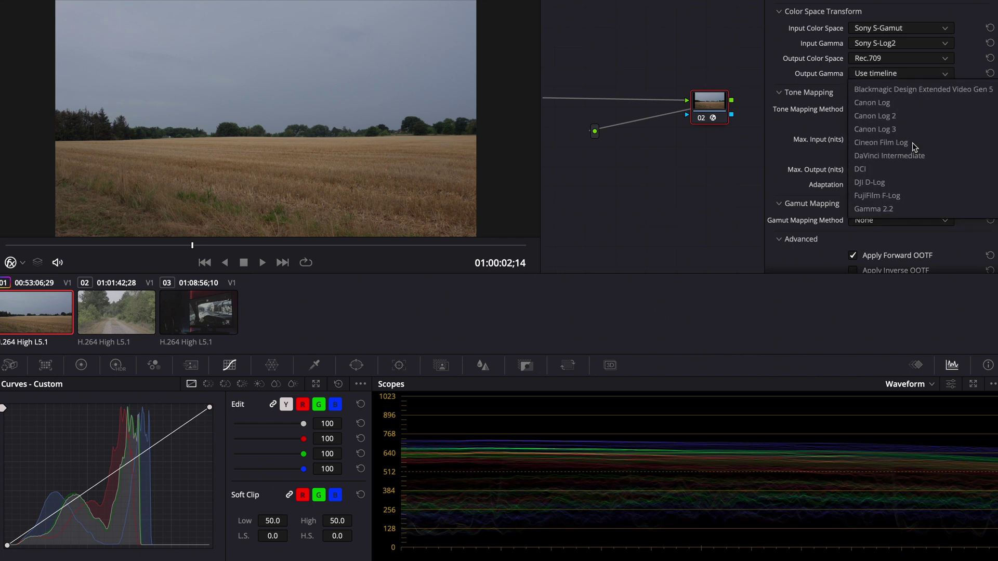
{"action": "scroll", "coordinate": [912, 143], "scroll_direction": "down", "scroll_amount": 5}
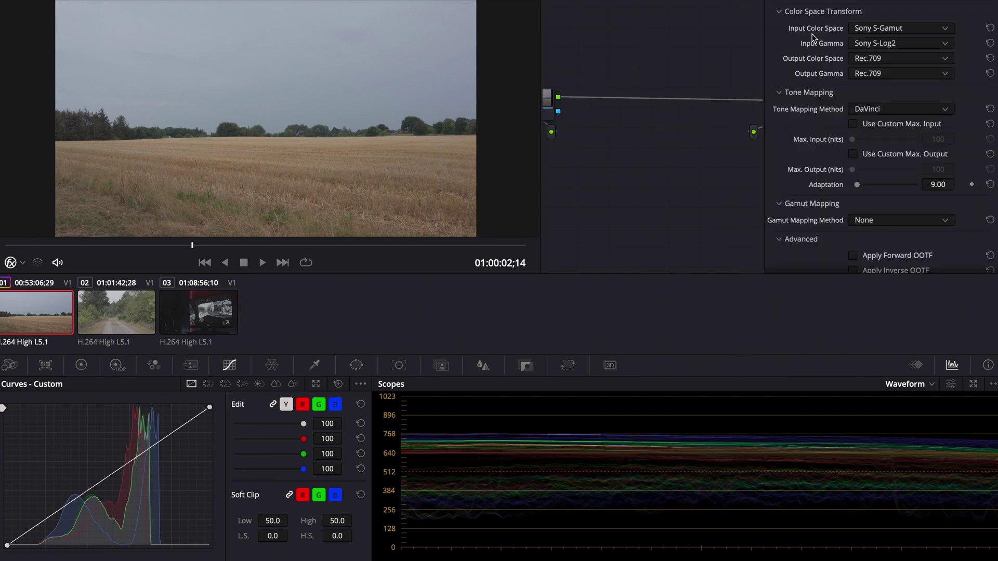
- Recheck the input colour space and gamma lists, leaving them unchanged
{"action": "left_click", "coordinate": [888, 30]}
{"action": "scroll", "coordinate": [885, 141], "scroll_direction": "up", "scroll_amount": 5}
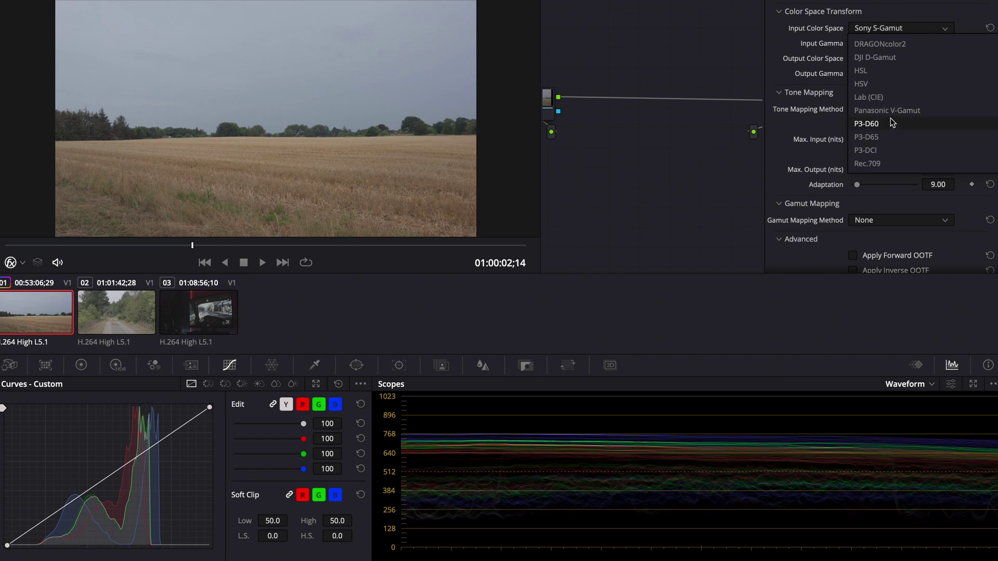
{"action": "key", "text": "Escape"}
{"action": "left_click", "coordinate": [911, 44]}
{"action": "scroll", "coordinate": [909, 122], "scroll_direction": "down", "scroll_amount": 3}
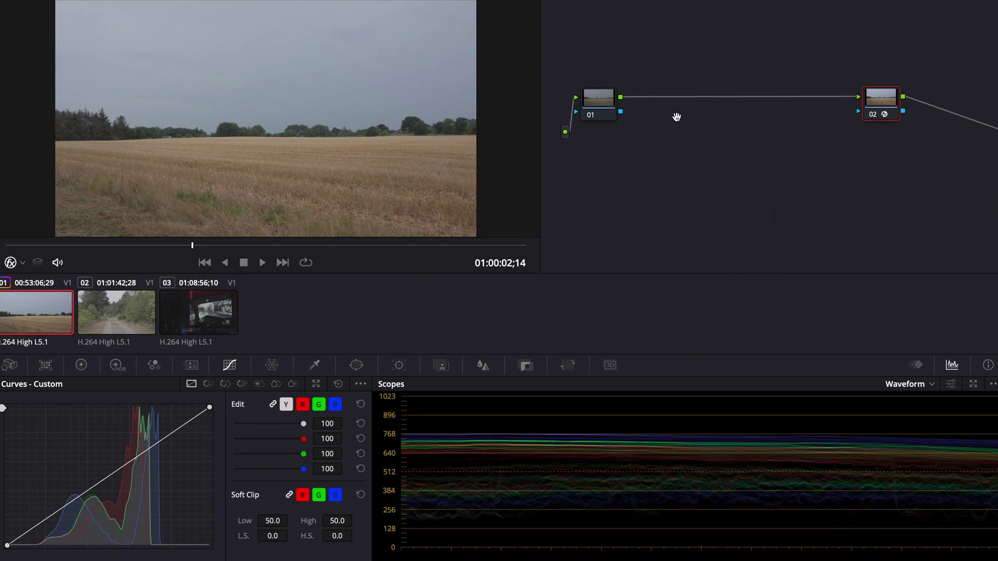
- Add two serial nodes after node 01 and move the transform node beside node 03
{"action": "left_click", "coordinate": [607, 102]}
{"action": "key", "text": "alt+s"}
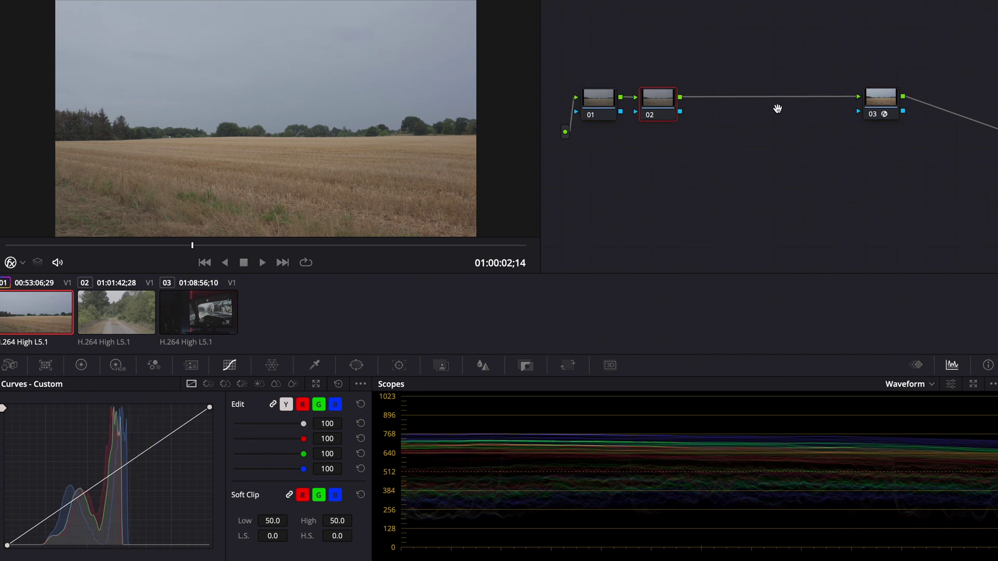
{"action": "key", "text": "alt+s"}
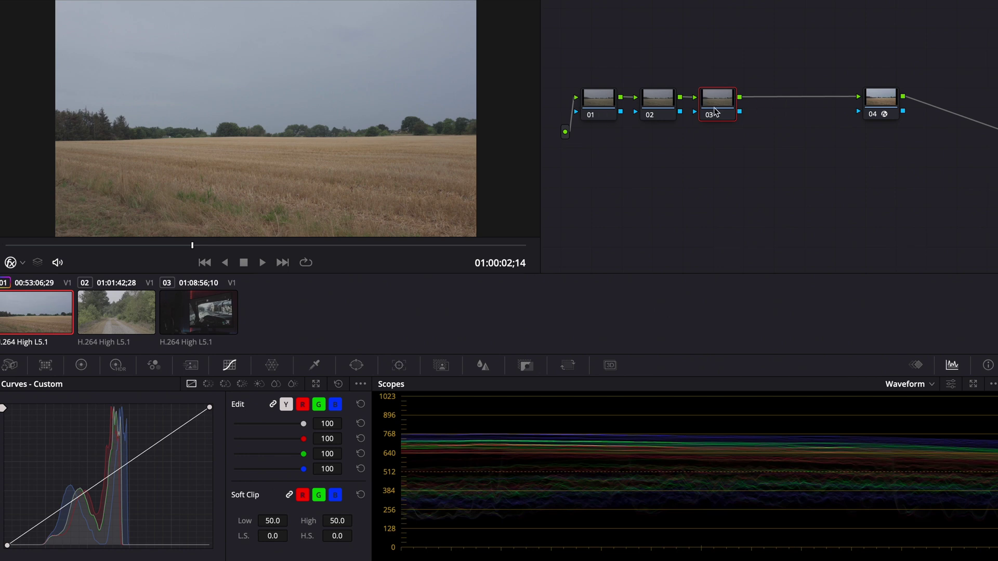
{"action": "left_click", "coordinate": [887, 108]}
{"action": "left_click_drag", "start_coordinate": [886, 108], "coordinate": [800, 108]}
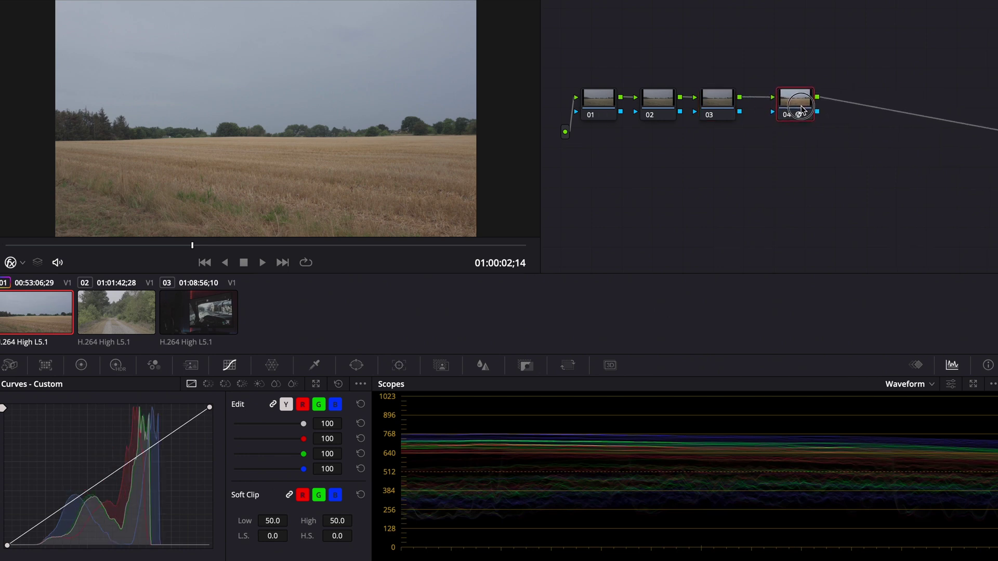
- Label node 04 'cst' and node 01 'exposure'
{"action": "right_click", "coordinate": [800, 107]}
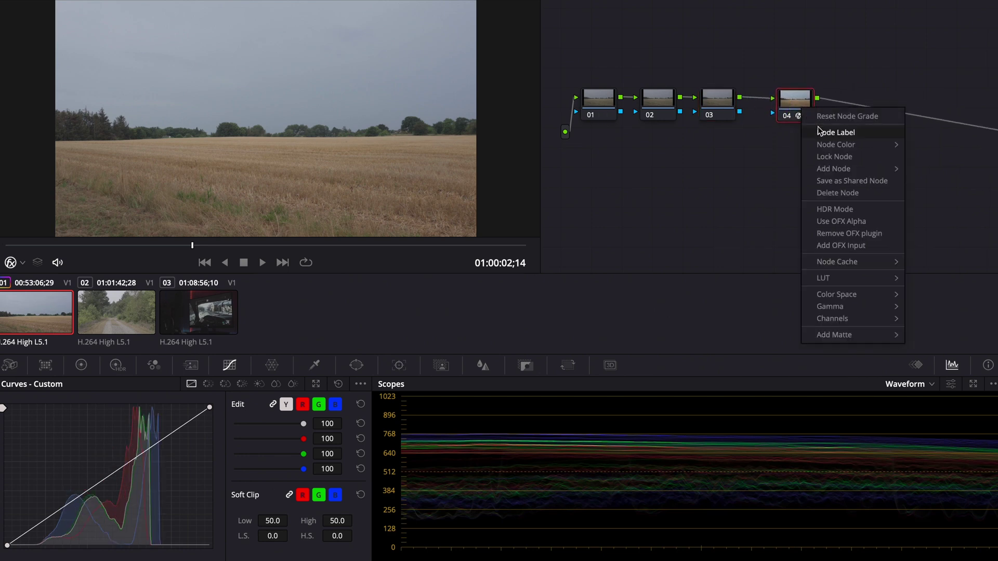
{"action": "left_click", "coordinate": [837, 132]}
{"action": "type", "text": "cst"}
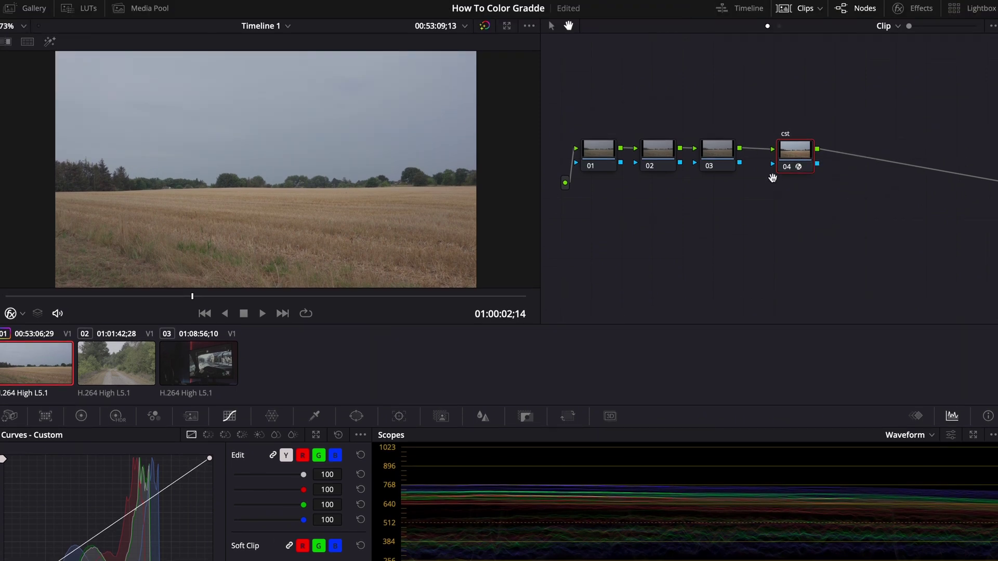
{"action": "left_click", "coordinate": [602, 160]}
{"action": "right_click", "coordinate": [602, 160]}
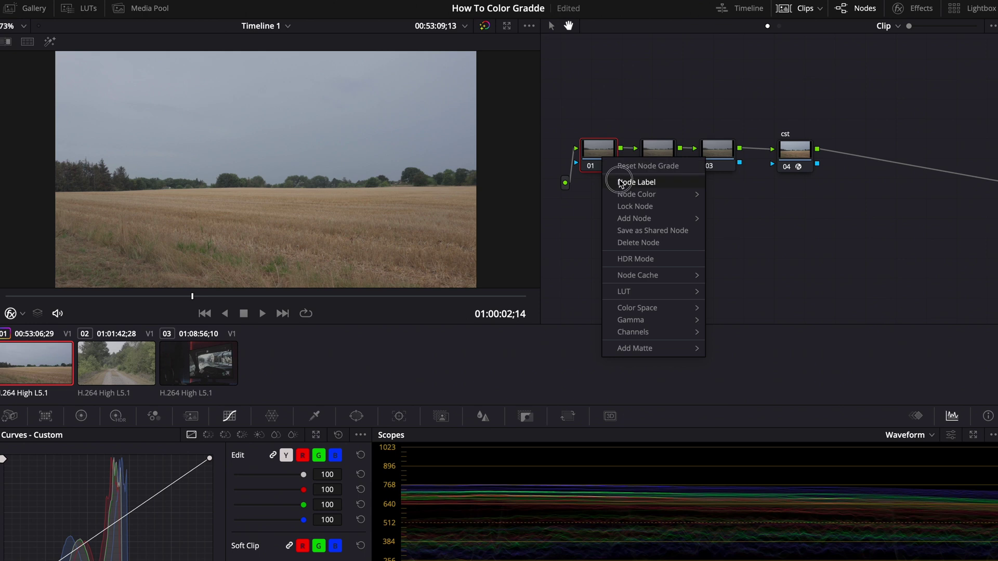
{"action": "left_click", "coordinate": [618, 182]}
{"action": "type", "text": "exposure"}
{"action": "left_click", "coordinate": [639, 241]}
- Label nodes 02 and 03 'balance' and 'look', and switch the scope to RGB Parade
{"action": "right_click", "coordinate": [647, 160]}
{"action": "left_click", "coordinate": [664, 182]}
{"action": "type", "text": "balance"}
{"action": "left_click", "coordinate": [679, 206]}
{"action": "left_click", "coordinate": [717, 156]}
{"action": "right_click", "coordinate": [718, 156]}
{"action": "left_click", "coordinate": [733, 179]}
{"action": "type", "text": "look"}
{"action": "key", "text": "Return"}
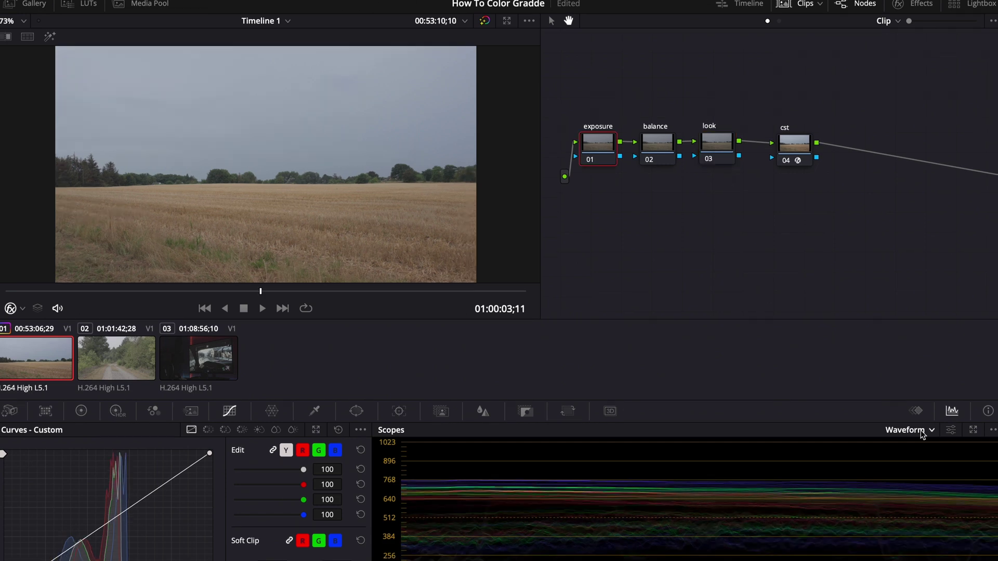
{"action": "left_click", "coordinate": [923, 438]}
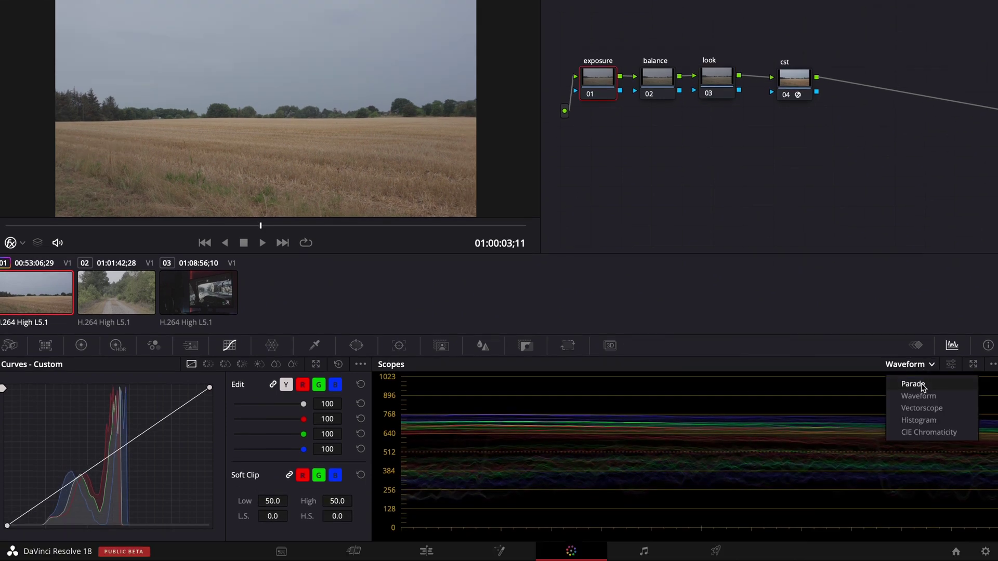
{"action": "left_click", "coordinate": [923, 386]}
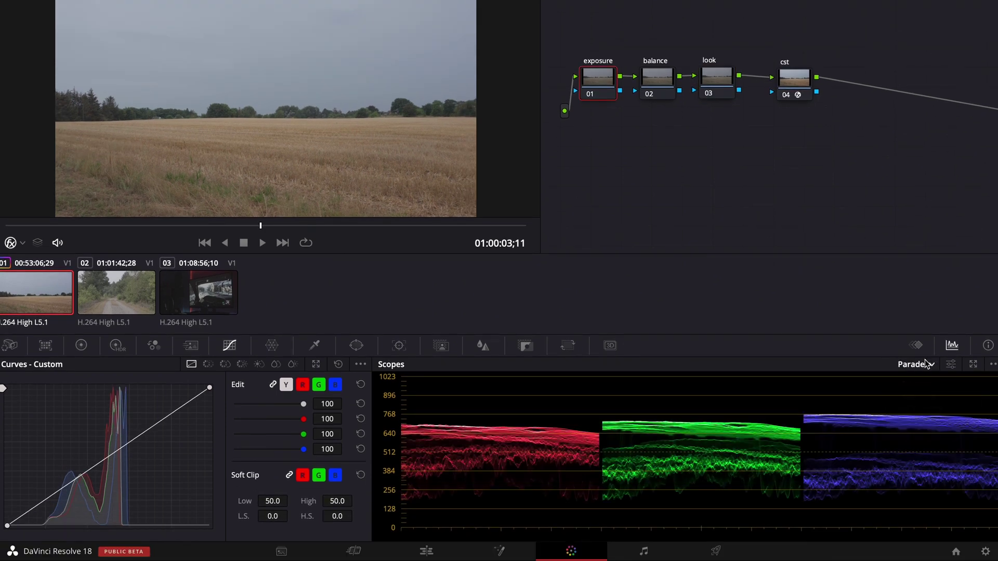
{"action": "left_click", "coordinate": [923, 365]}
{"action": "left_click", "coordinate": [918, 396]}
{"action": "left_click", "coordinate": [923, 365]}
{"action": "left_click", "coordinate": [920, 405]}
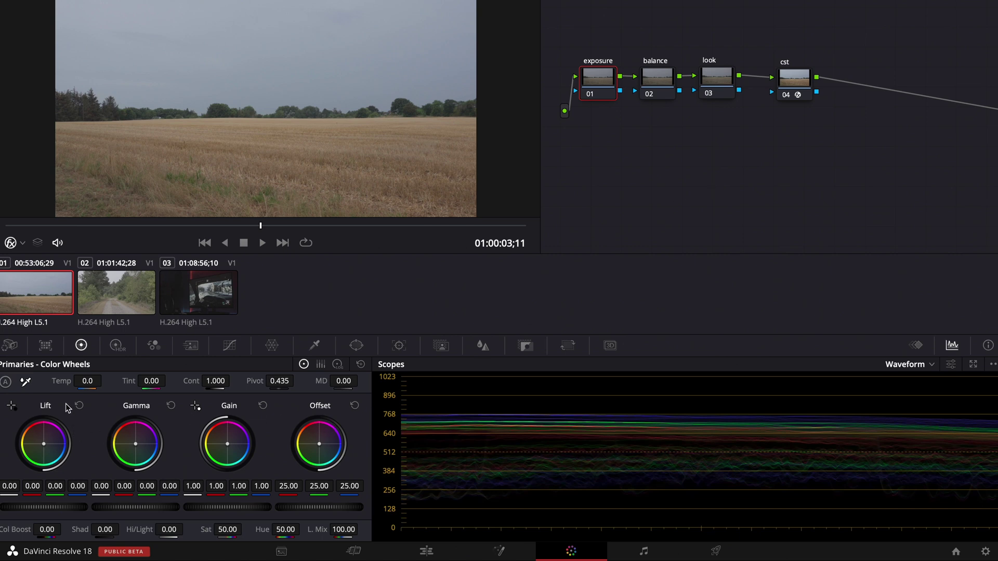
{"action": "left_click", "coordinate": [337, 365]}
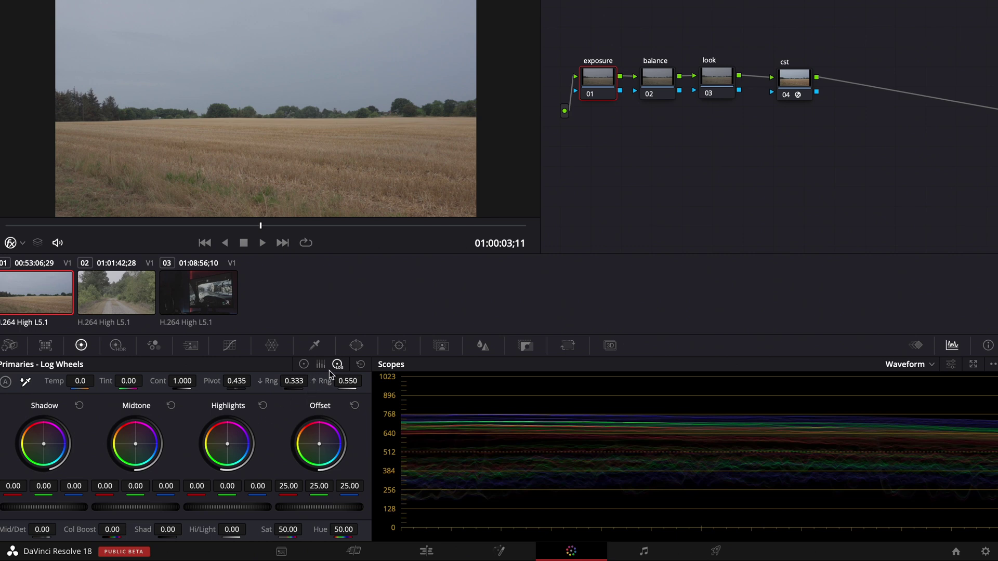
{"action": "left_click", "coordinate": [305, 365]}
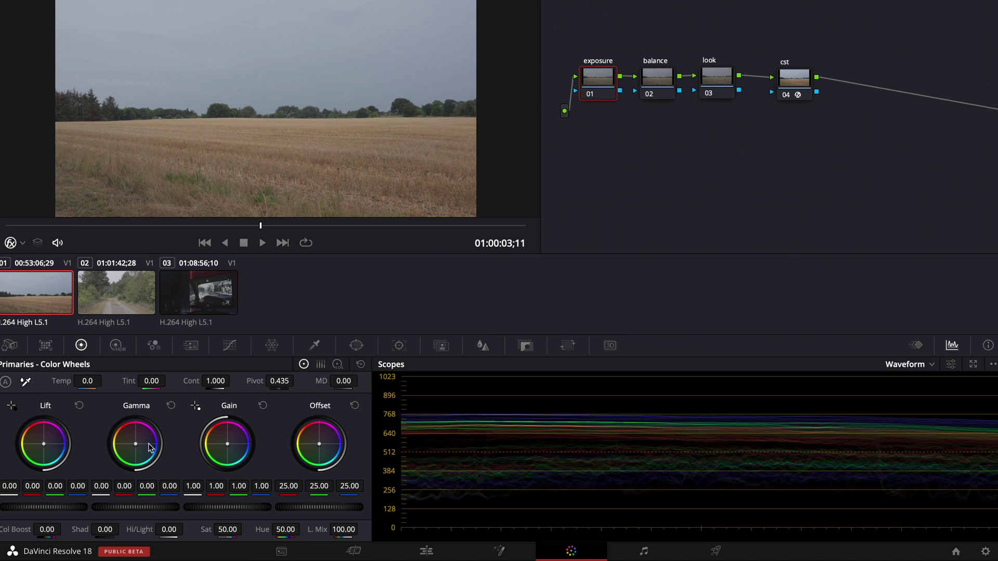
{"action": "left_click", "coordinate": [341, 366]}
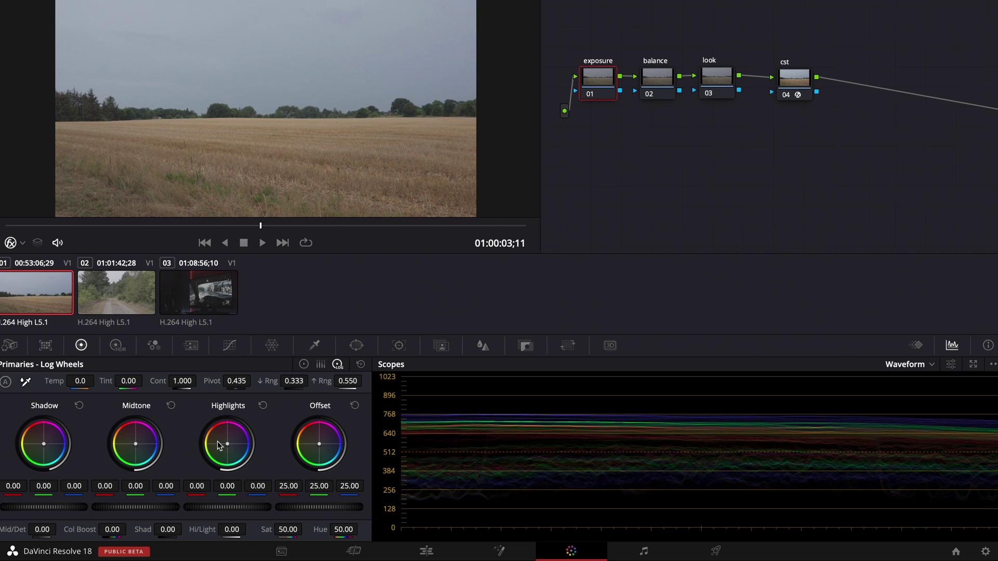
{"action": "left_click_drag", "start_coordinate": [43, 443], "coordinate": [50, 437]}
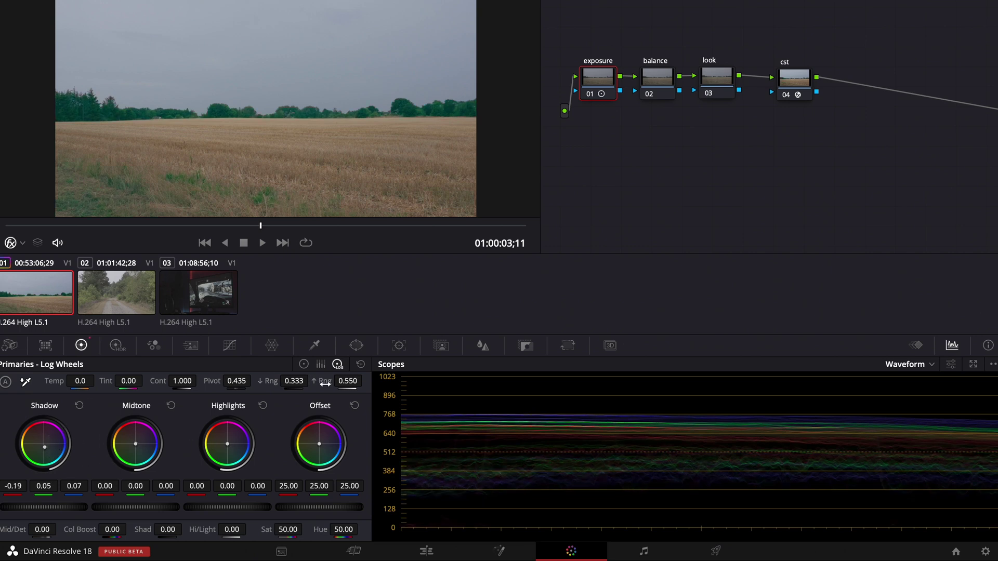
{"action": "left_click_drag", "start_coordinate": [294, 381], "coordinate": [414, 393]}
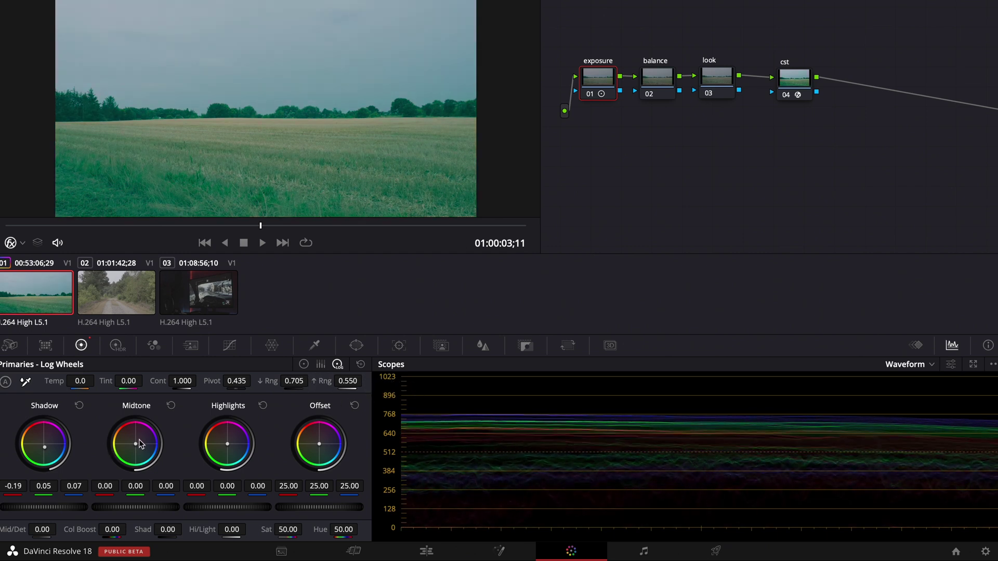
{"action": "double_click", "coordinate": [271, 381]}
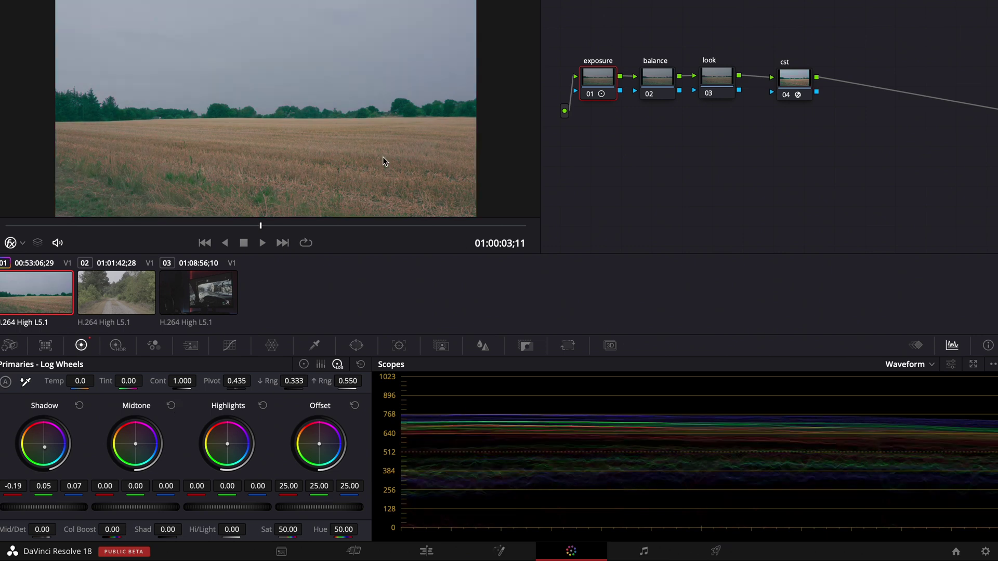
{"action": "left_click_drag", "start_coordinate": [294, 392], "coordinate": [269, 391]}
{"action": "double_click", "coordinate": [266, 383]}
{"action": "left_click", "coordinate": [304, 364]}
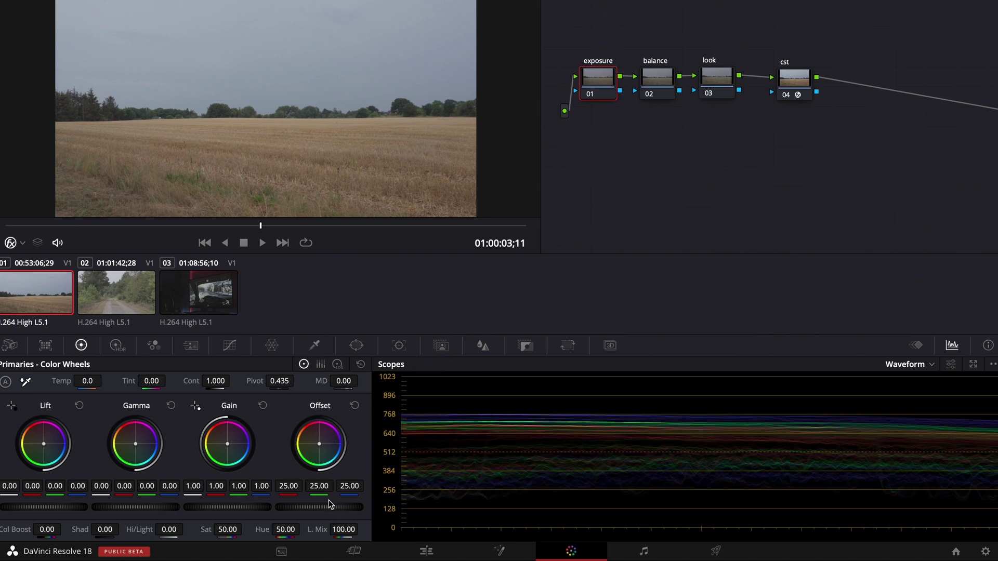
- Set exposure Offset 21.50, Contrast 1.150, Lift -0.02 and Gain 1.04 while checking later frames
{"action": "left_click_drag", "start_coordinate": [332, 507], "coordinate": [311, 507]}
{"action": "left_click_drag", "start_coordinate": [215, 381], "coordinate": [267, 382]}
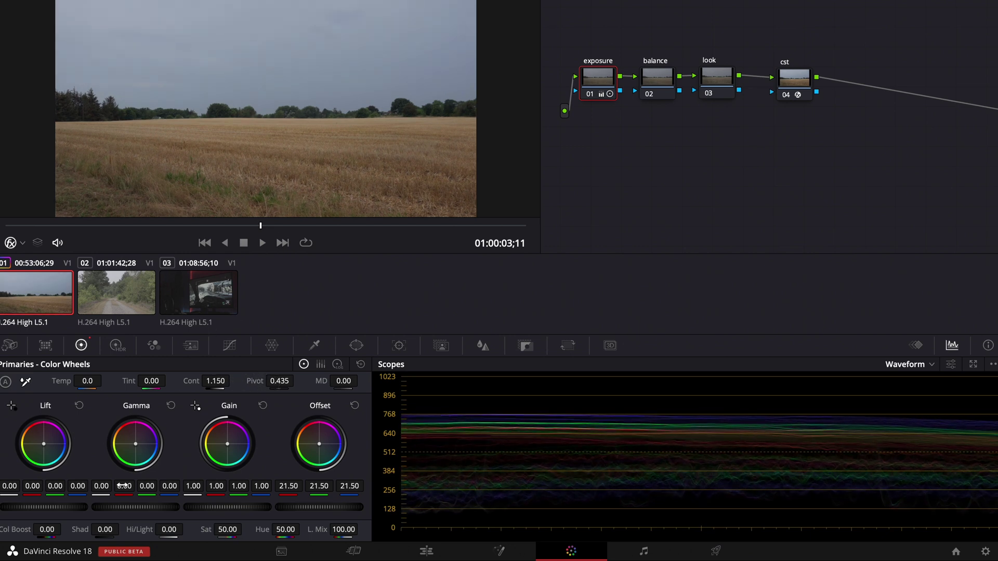
{"action": "left_click_drag", "start_coordinate": [77, 506], "coordinate": [127, 511]}
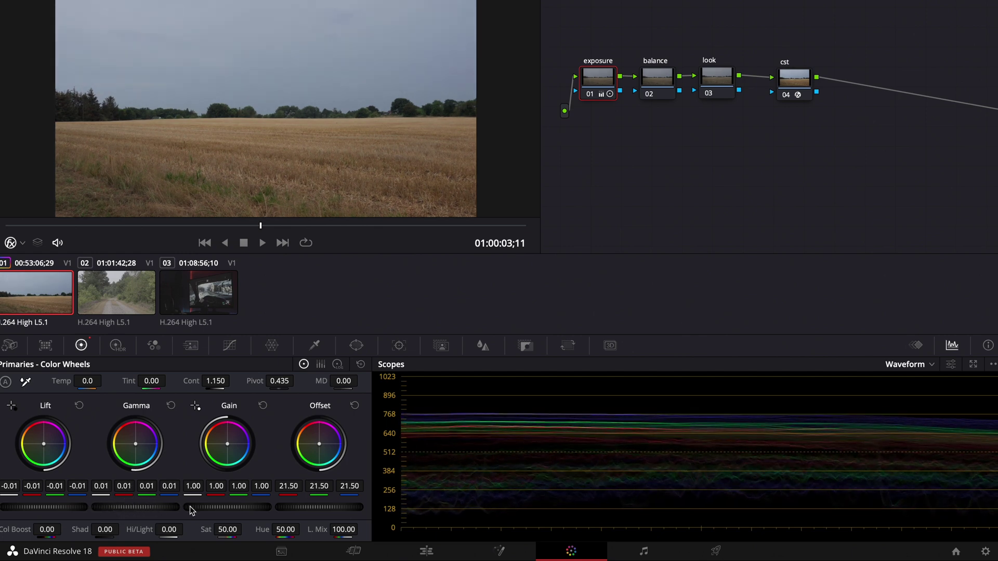
{"action": "left_click_drag", "start_coordinate": [260, 226], "coordinate": [344, 226]}
{"action": "left_click_drag", "start_coordinate": [237, 511], "coordinate": [258, 514]}
{"action": "left_click_drag", "start_coordinate": [75, 514], "coordinate": [73, 513]}
{"action": "left_click_drag", "start_coordinate": [399, 227], "coordinate": [449, 224]}
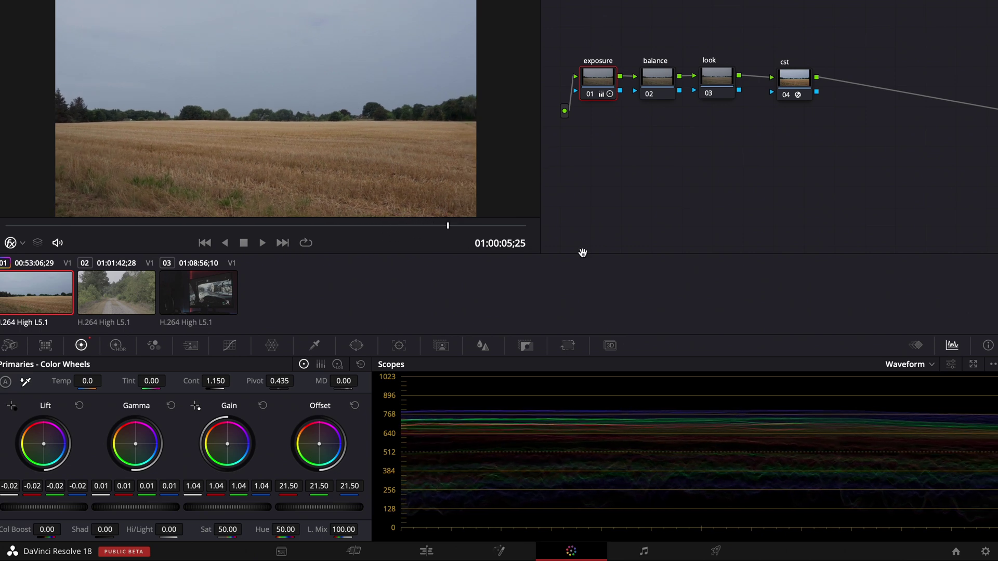
- Brighten the waveform trace in the scope settings and select the balance node
{"action": "left_click", "coordinate": [951, 364]}
{"action": "left_click_drag", "start_coordinate": [908, 408], "coordinate": [935, 408]}
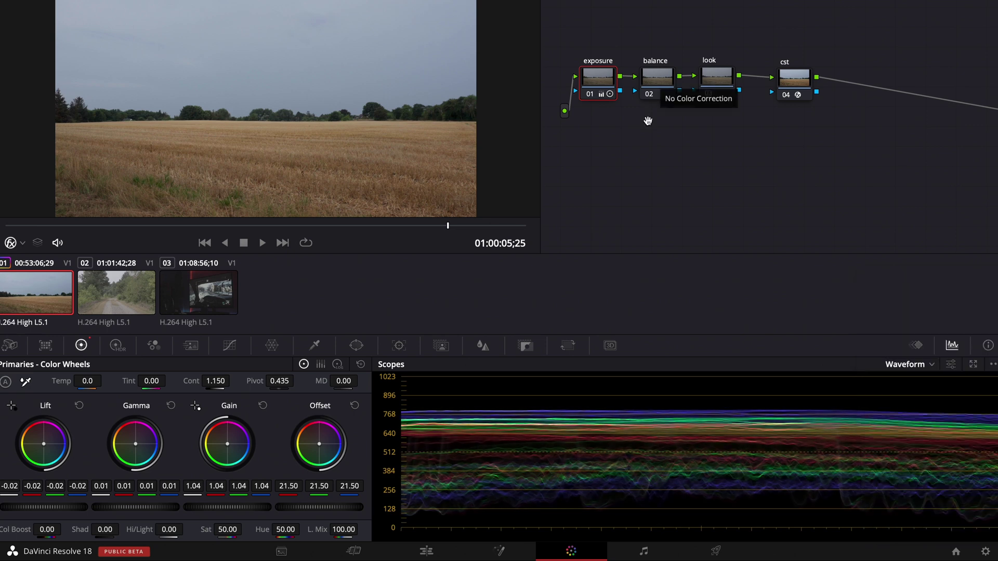
{"action": "left_click", "coordinate": [653, 75]}
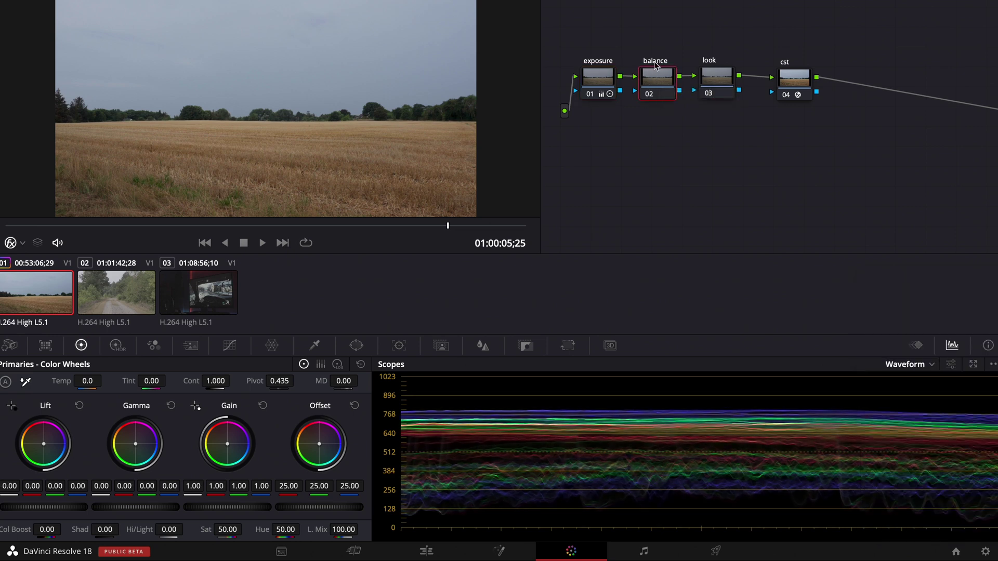
{"action": "left_click_drag", "start_coordinate": [328, 237], "coordinate": [395, 265]}
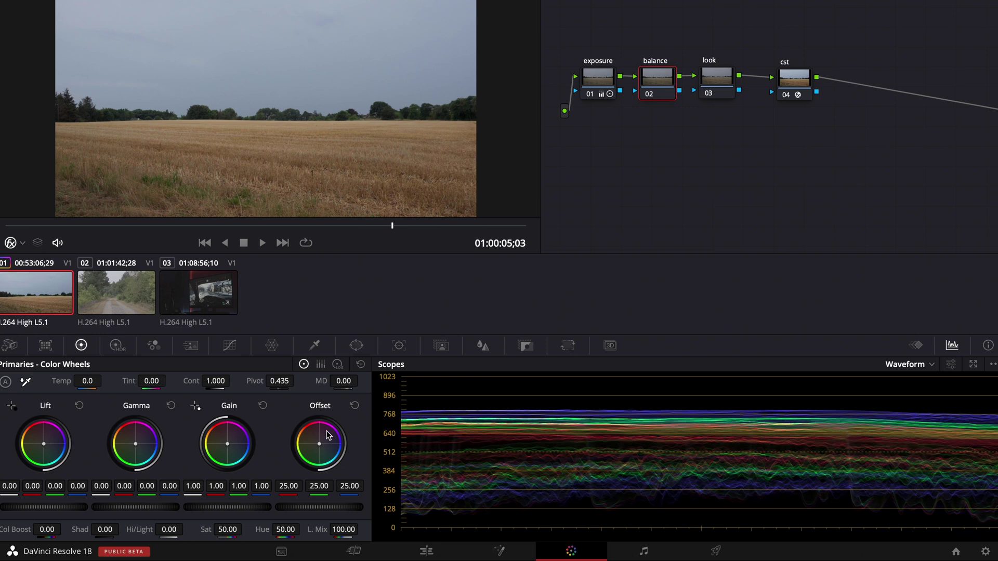
{"action": "mouse_move", "coordinate": [333, 447]}
{"action": "left_mouse_down"}
{"action": "mouse_move", "coordinate": [315, 442]}
{"action": "mouse_move", "coordinate": [322, 446]}
{"action": "left_mouse_up"}
{"action": "double_click", "coordinate": [320, 447]}
{"action": "double_click", "coordinate": [321, 445]}
{"action": "left_click", "coordinate": [70, 295]}
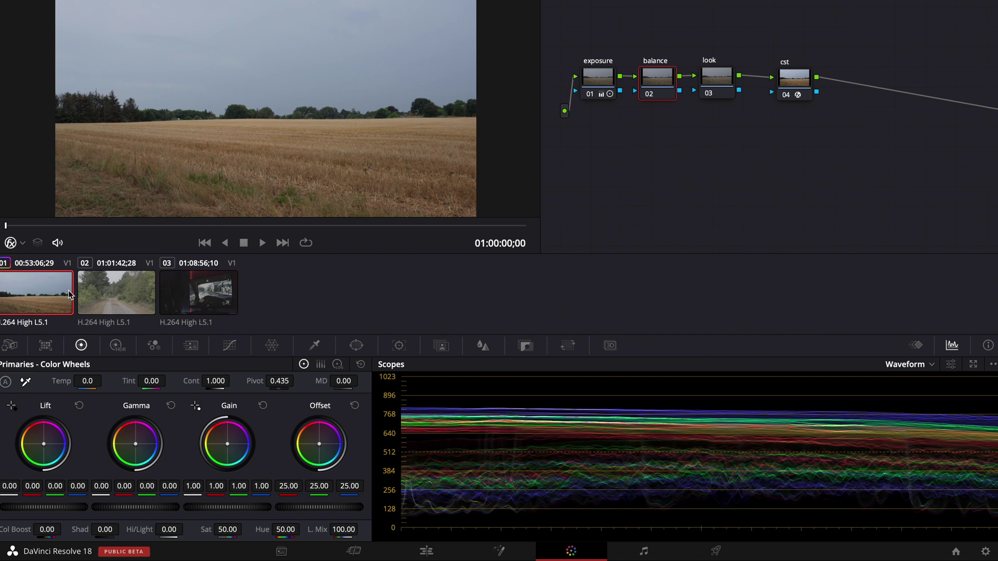
{"action": "left_click", "coordinate": [121, 284]}
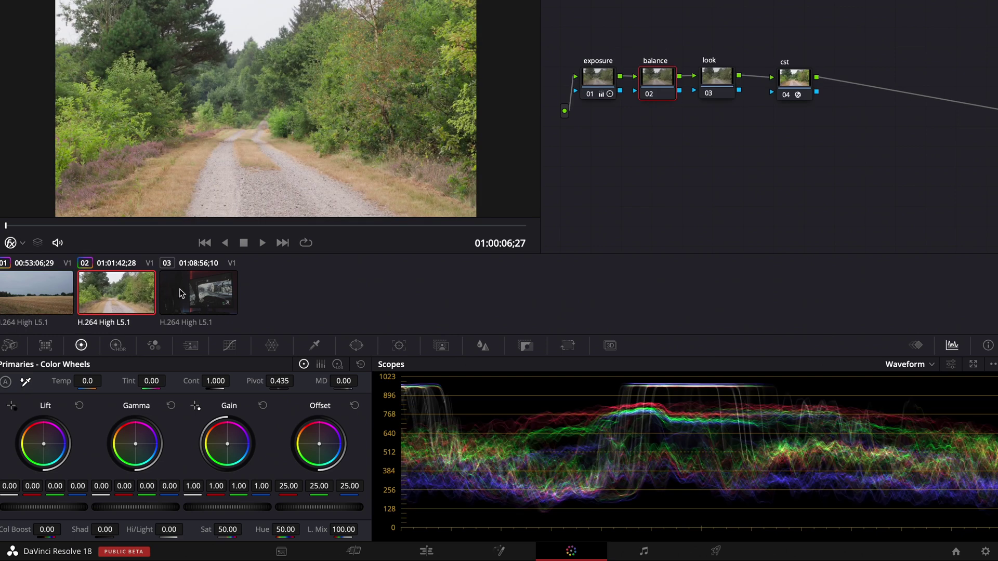
- On the forest road clip, set exposure Offset 13.90, Lift -0.02, Gain 1.05 and lower Gamma
{"action": "left_click", "coordinate": [202, 295]}
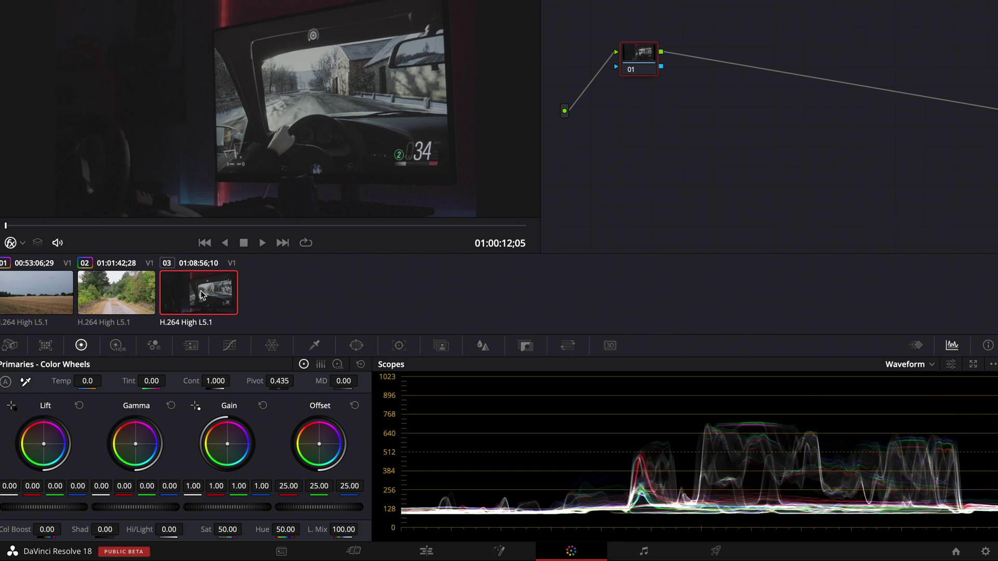
{"action": "key", "text": "Up"}
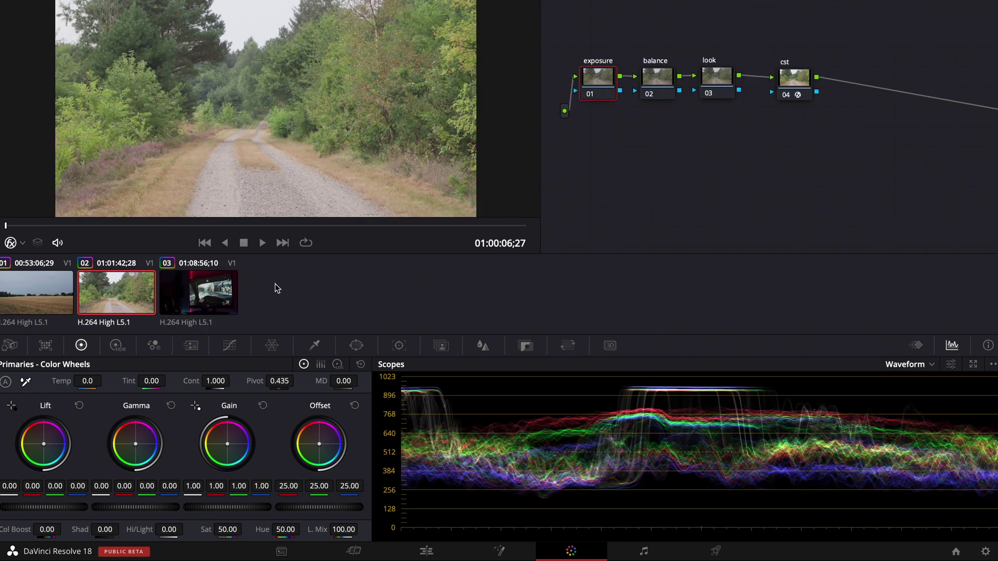
{"action": "left_click_drag", "start_coordinate": [335, 511], "coordinate": [258, 512]}
{"action": "left_click_drag", "start_coordinate": [62, 512], "coordinate": [57, 512]}
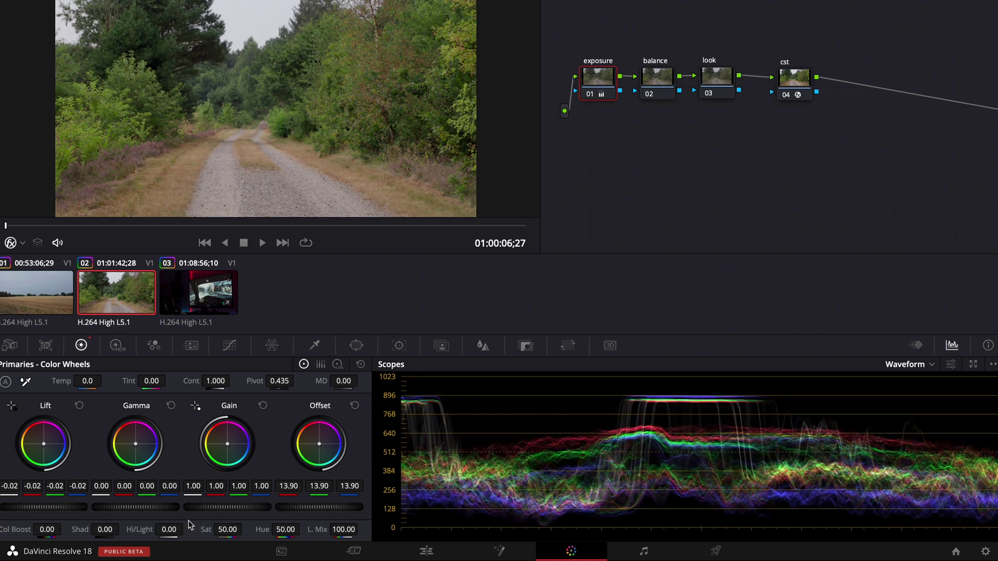
{"action": "left_click_drag", "start_coordinate": [213, 507], "coordinate": [229, 507]}
{"action": "mouse_move", "coordinate": [165, 511]}
{"action": "left_mouse_down"}
{"action": "mouse_move", "coordinate": [130, 515]}
{"action": "mouse_move", "coordinate": [161, 511]}
{"action": "mouse_move", "coordinate": [151, 511]}
{"action": "left_mouse_up"}
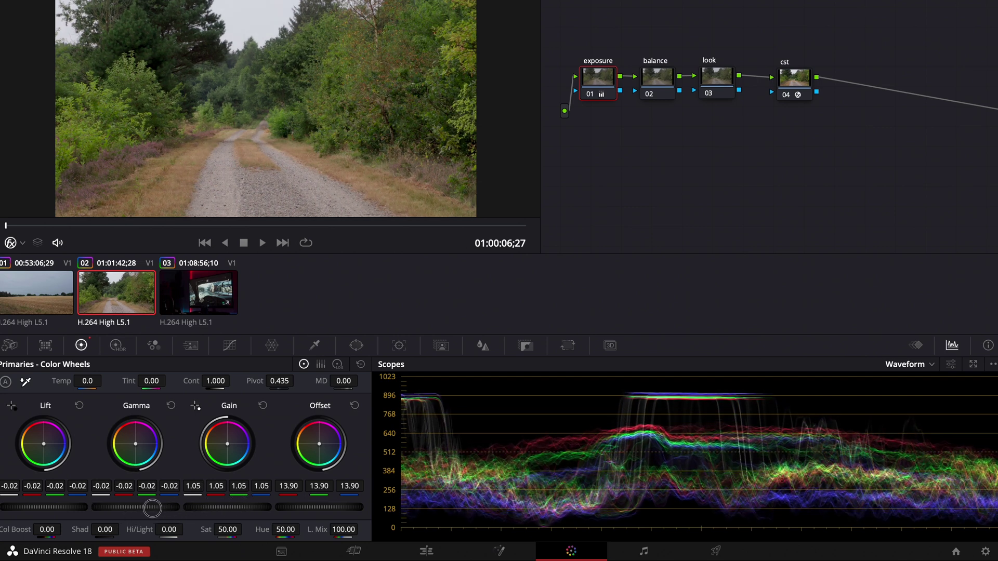
- Bypass and re-enable the exposure node to compare, then move to the car clip
{"action": "left_click", "coordinate": [590, 94]}
{"action": "left_click", "coordinate": [589, 95]}
{"action": "key", "text": "Down"}
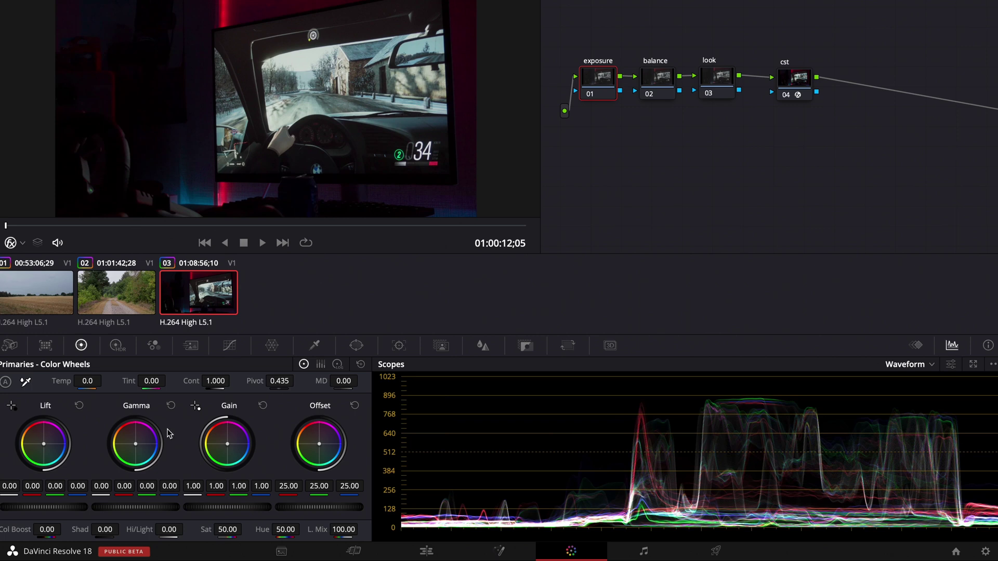
- On the driving scene, lower gain, raise gamma slightly and nudge the shadows down
{"action": "left_click_drag", "start_coordinate": [276, 227], "coordinate": [312, 234]}
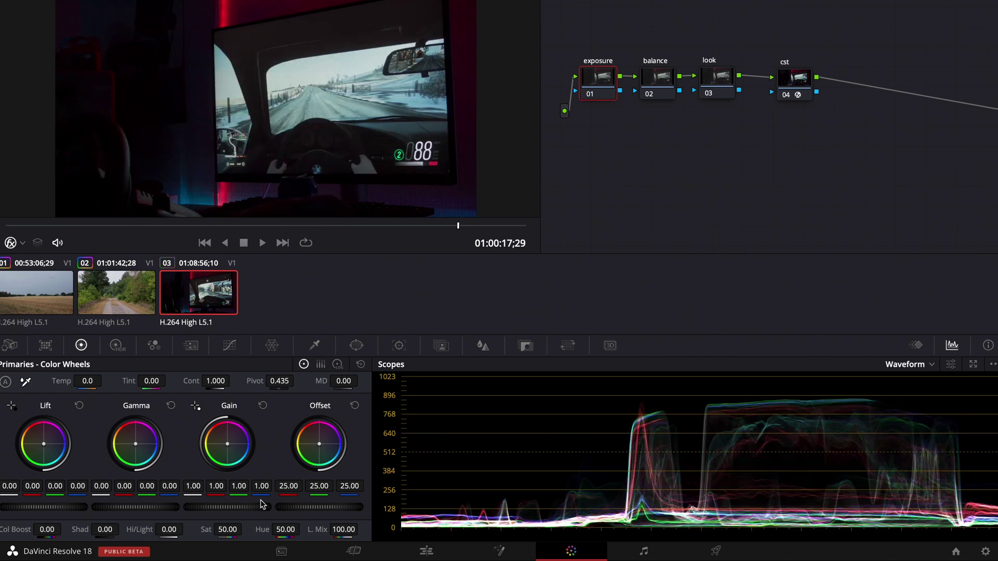
{"action": "left_click_drag", "start_coordinate": [260, 507], "coordinate": [237, 507]}
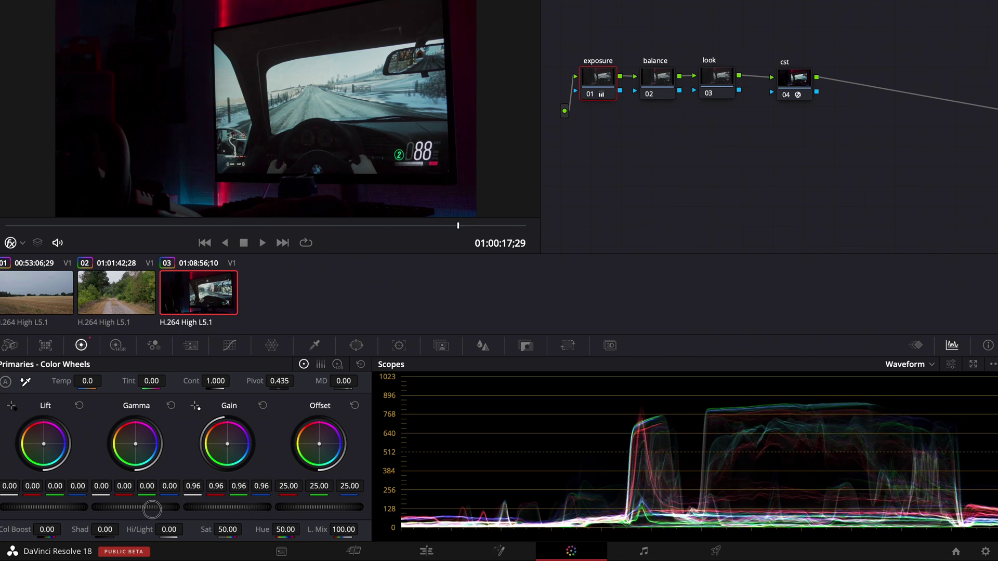
{"action": "left_click_drag", "start_coordinate": [152, 511], "coordinate": [164, 512]}
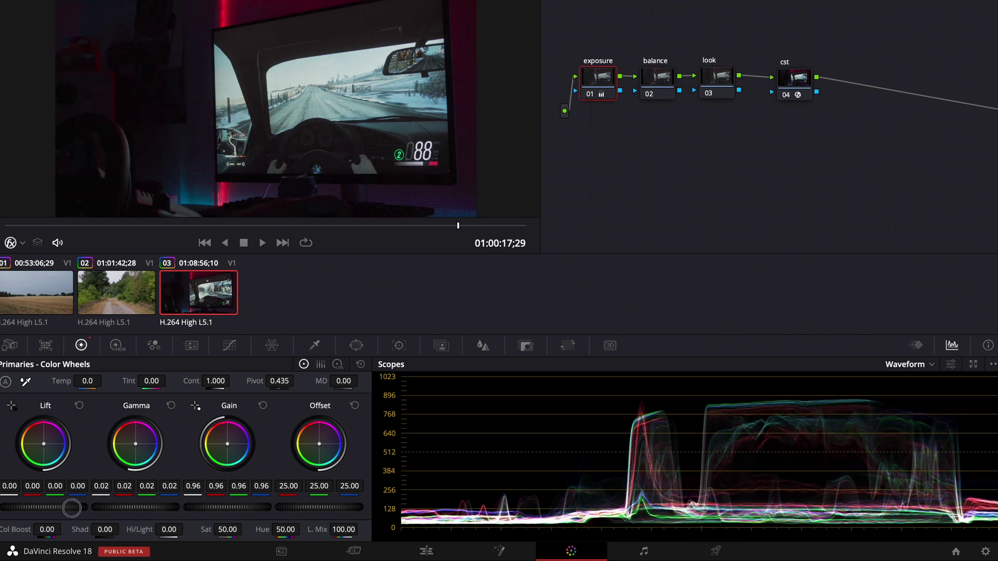
{"action": "left_click_drag", "start_coordinate": [65, 507], "coordinate": [60, 510]}
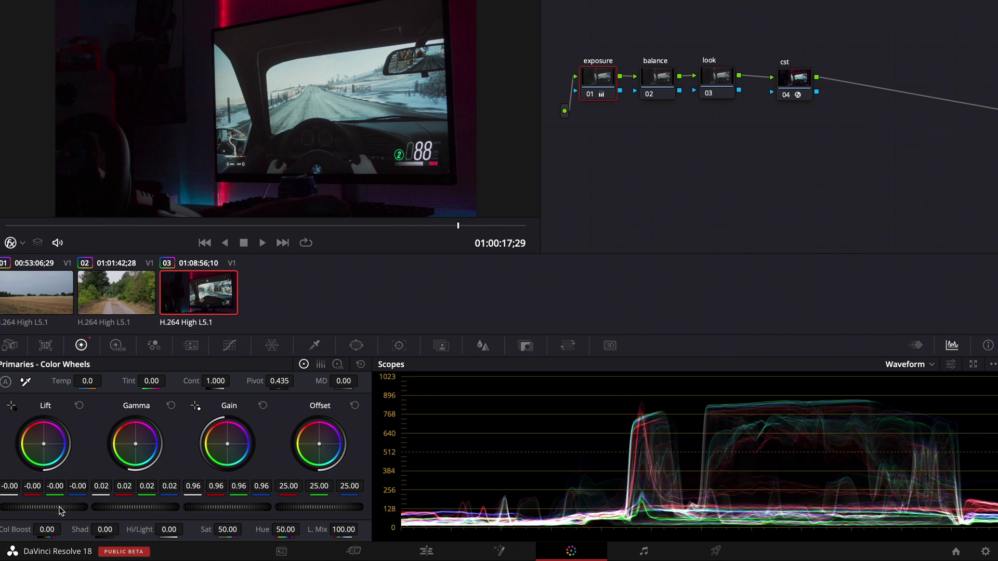
- Set balance-node saturation to 66.80 on the field clip and 60 on forest road and car
{"action": "key", "text": "Home"}
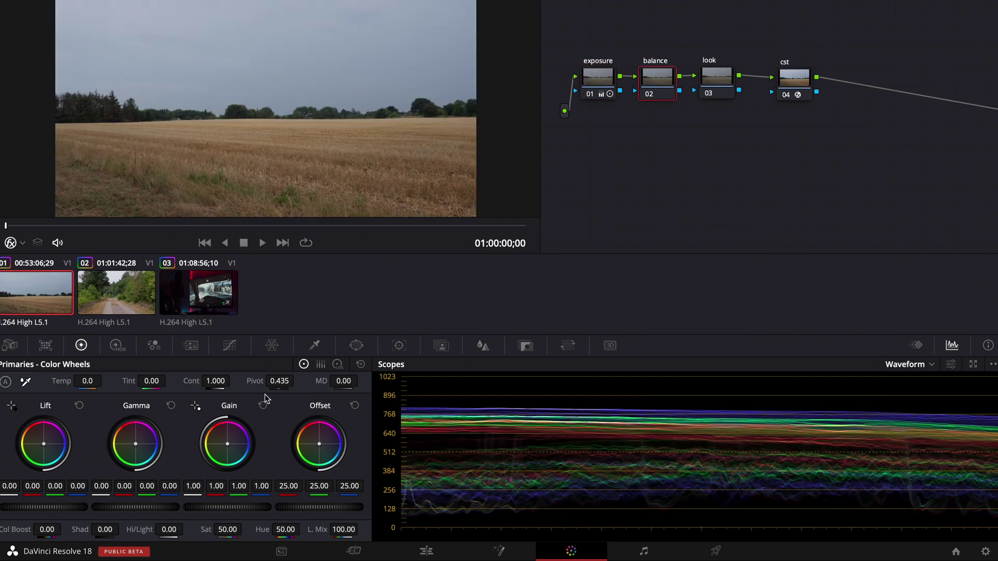
{"action": "left_click_drag", "start_coordinate": [226, 527], "coordinate": [272, 522]}
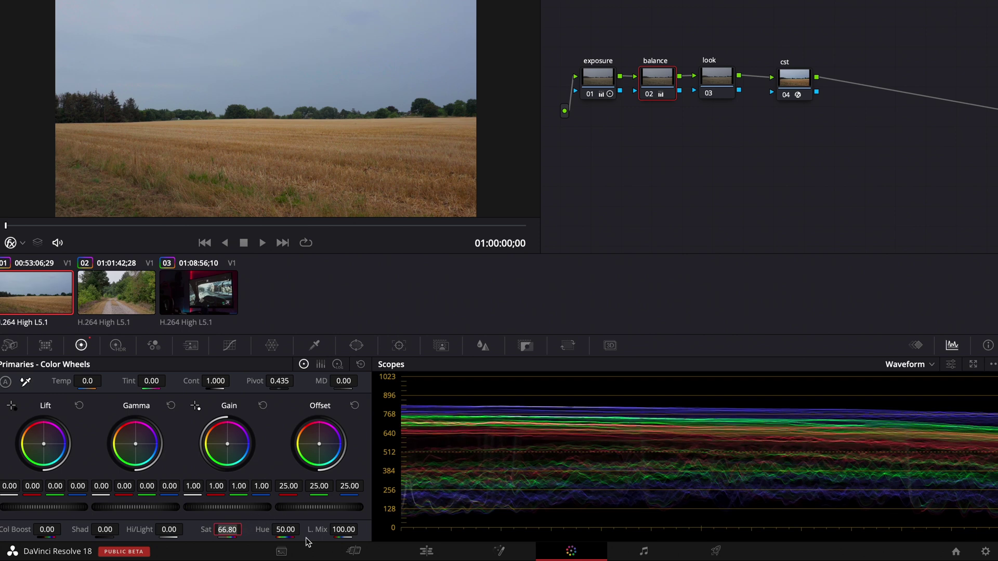
{"action": "key", "text": "Down"}
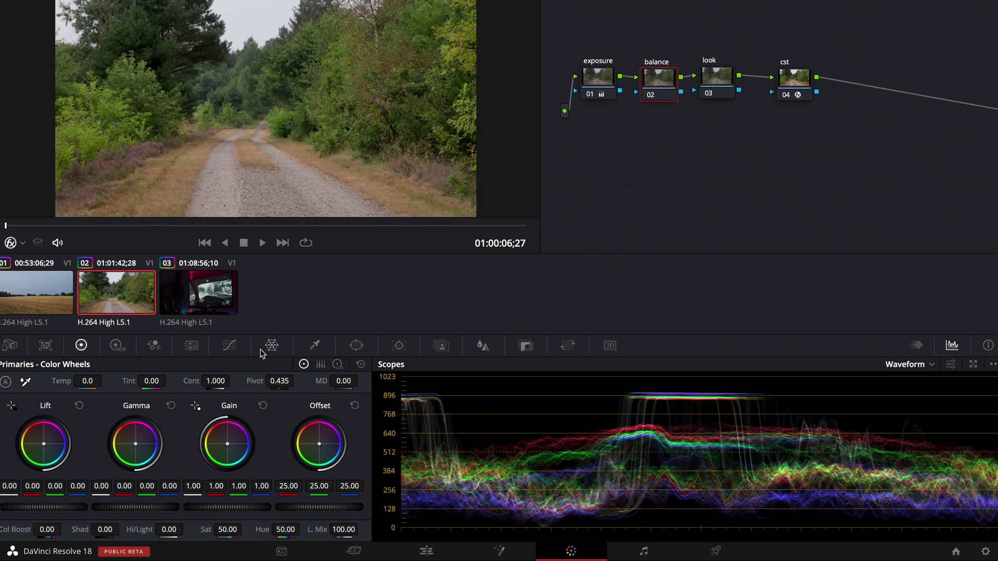
{"action": "left_click", "coordinate": [235, 529]}
{"action": "type", "text": "6"}
{"action": "key", "text": "Return"}
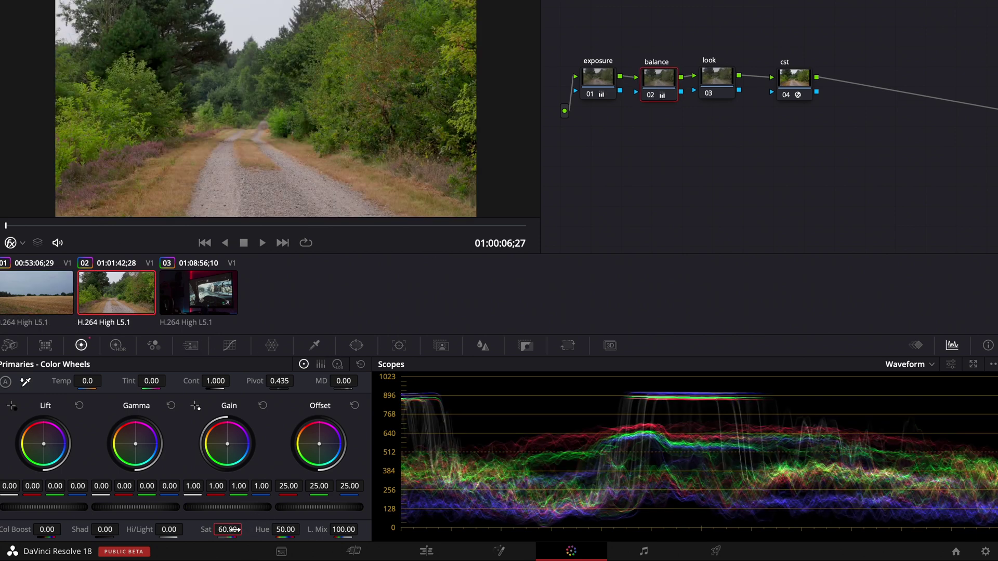
{"action": "key", "text": "Down"}
{"action": "key", "text": "ctrl+v"}
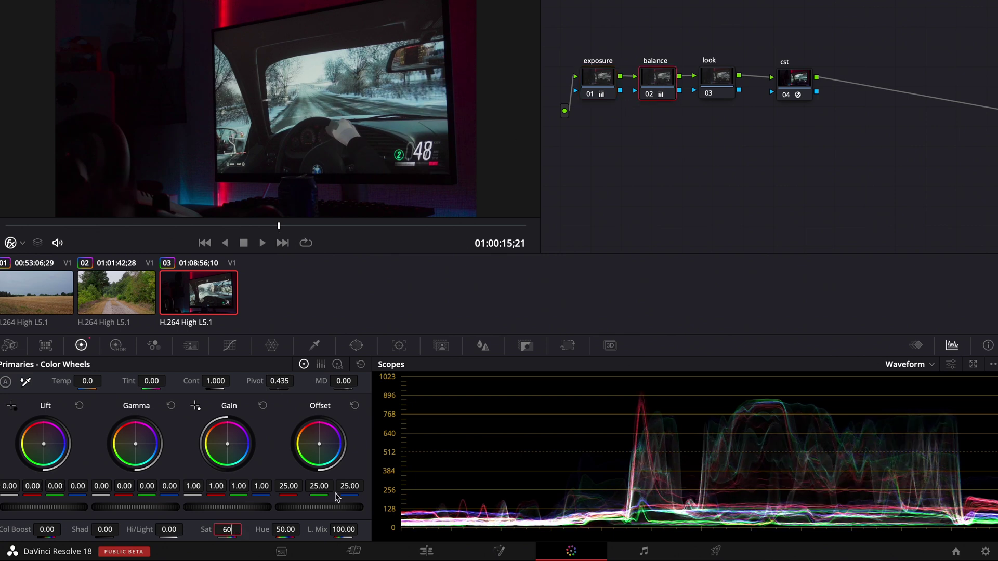
- Switch the scope to Vectorscope and toggle the balance node off and on to compare
{"action": "left_click", "coordinate": [931, 365]}
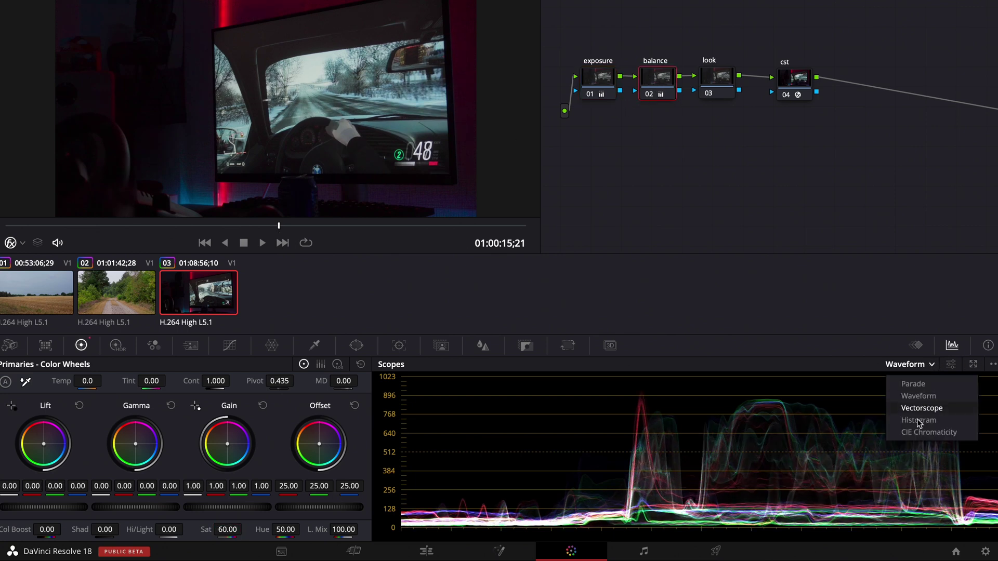
{"action": "left_click", "coordinate": [917, 421]}
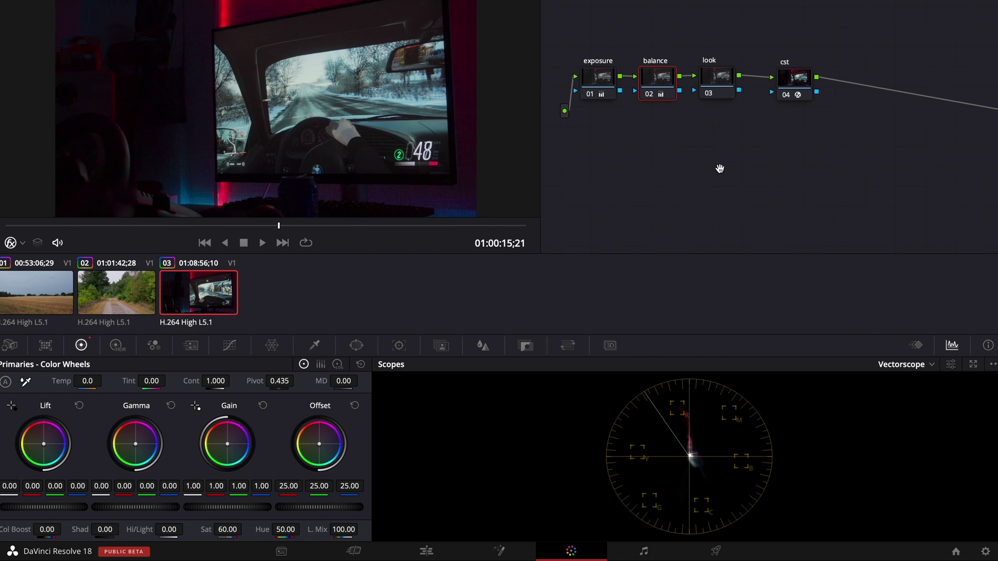
{"action": "left_click", "coordinate": [648, 95]}
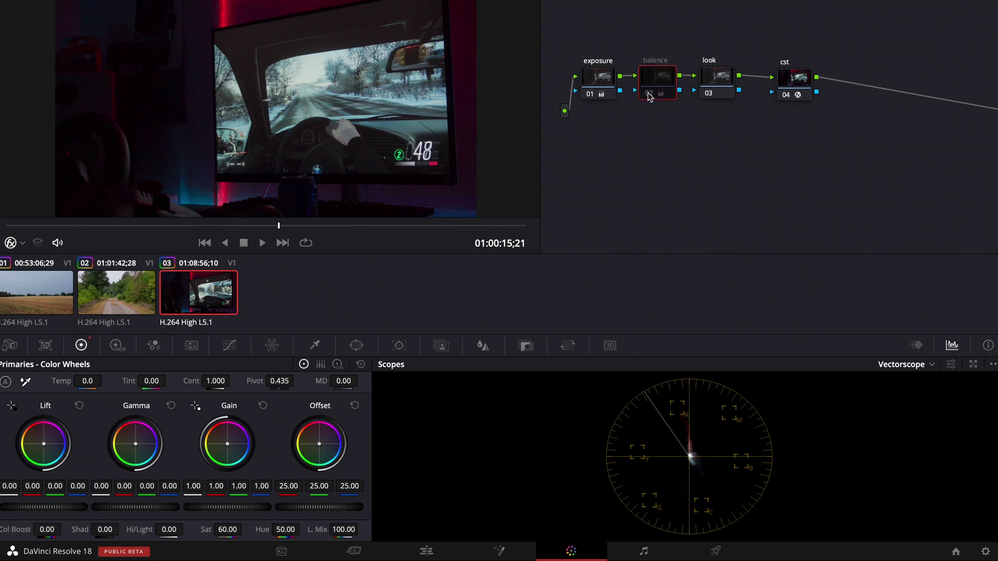
{"action": "left_click", "coordinate": [649, 95]}
{"action": "left_click", "coordinate": [134, 306]}
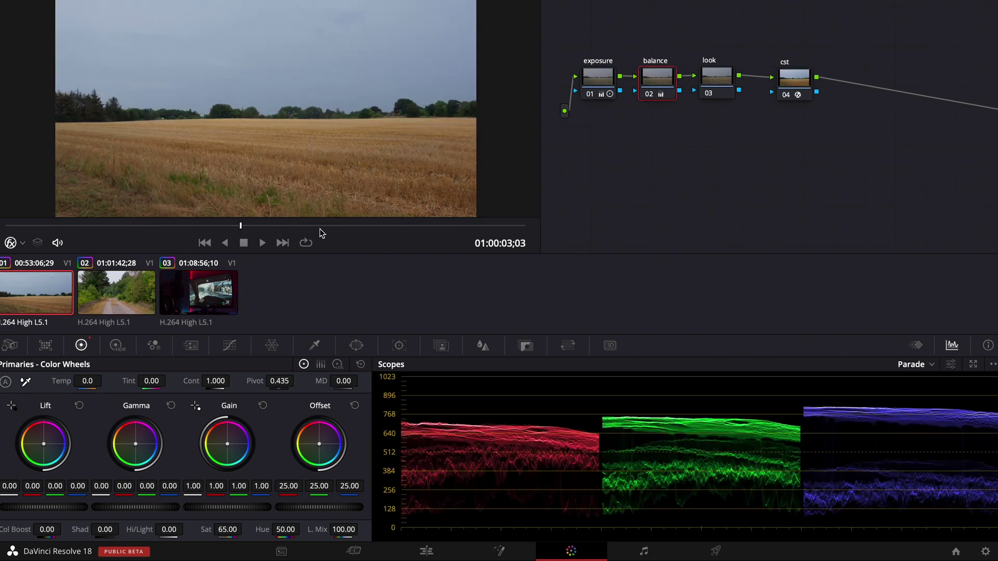
- Add a serial node after cst and apply the John W Looks Complimentary LUT to it
{"action": "left_click_drag", "start_coordinate": [323, 226], "coordinate": [319, 225]}
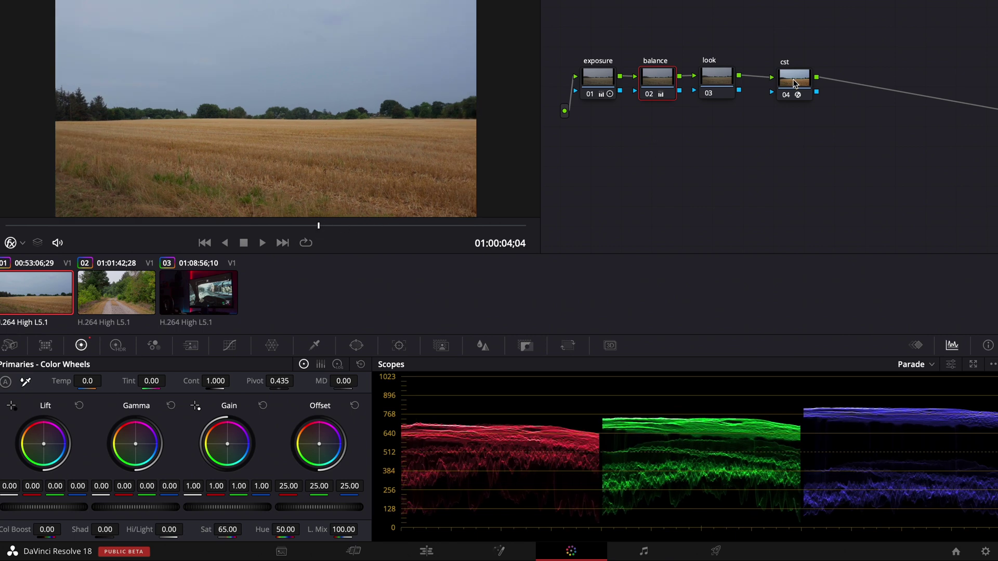
{"action": "left_click_drag", "start_coordinate": [796, 84], "coordinate": [773, 76]}
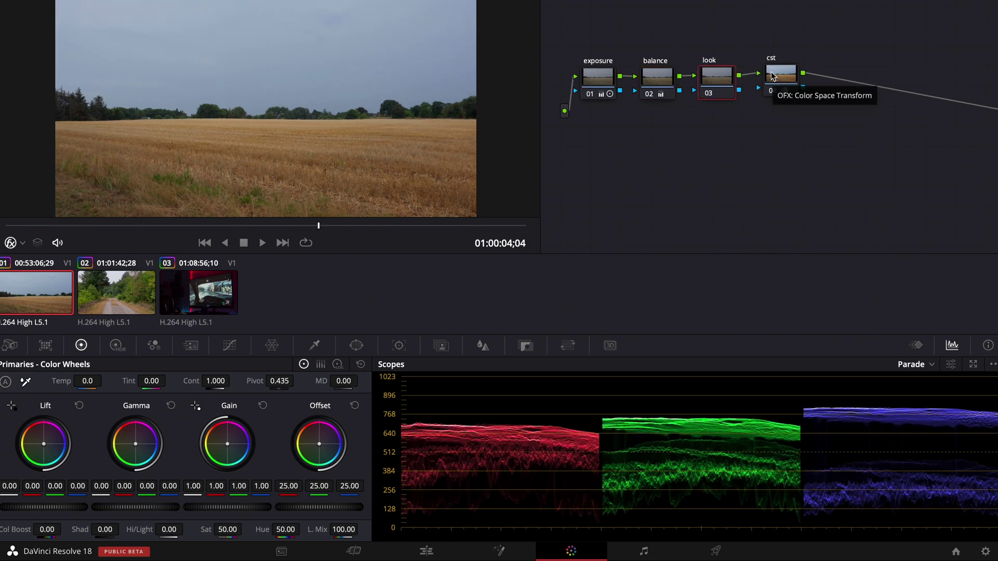
{"action": "left_click", "coordinate": [787, 77]}
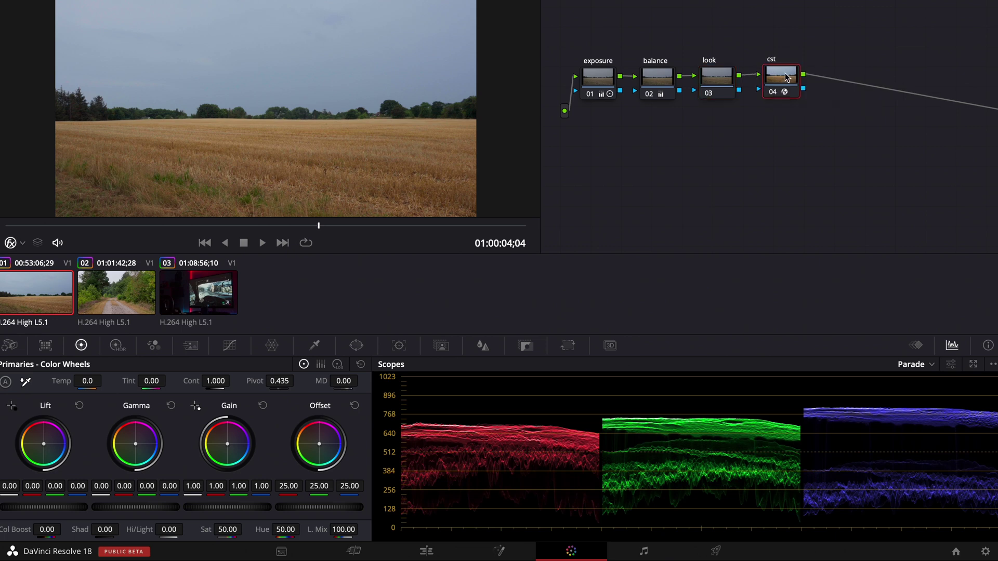
{"action": "key", "text": "alt+s"}
{"action": "right_click", "coordinate": [836, 92]}
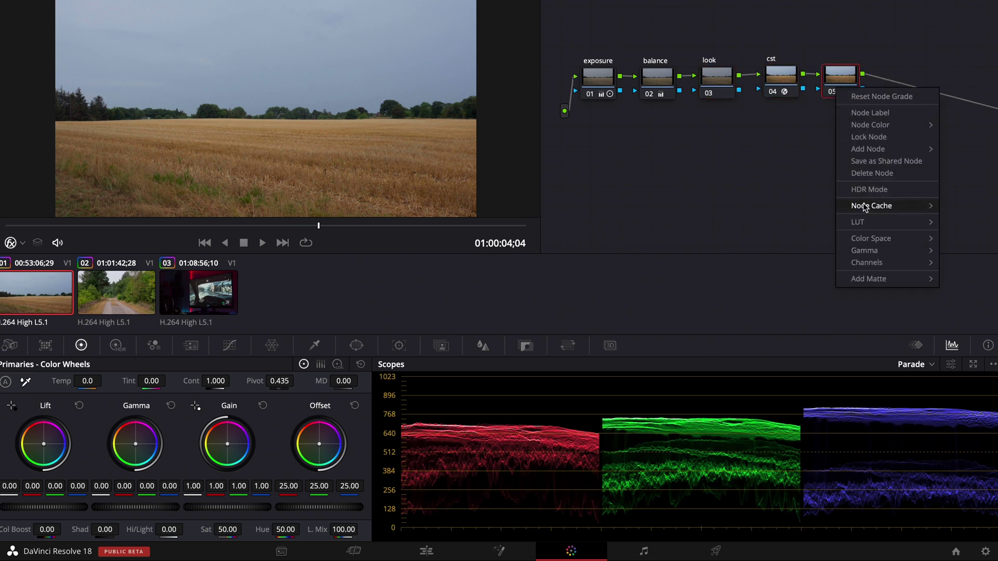
{"action": "mouse_move", "coordinate": [860, 222]}
{"action": "scroll", "coordinate": [744, 360], "scroll_direction": "down", "scroll_amount": 4}
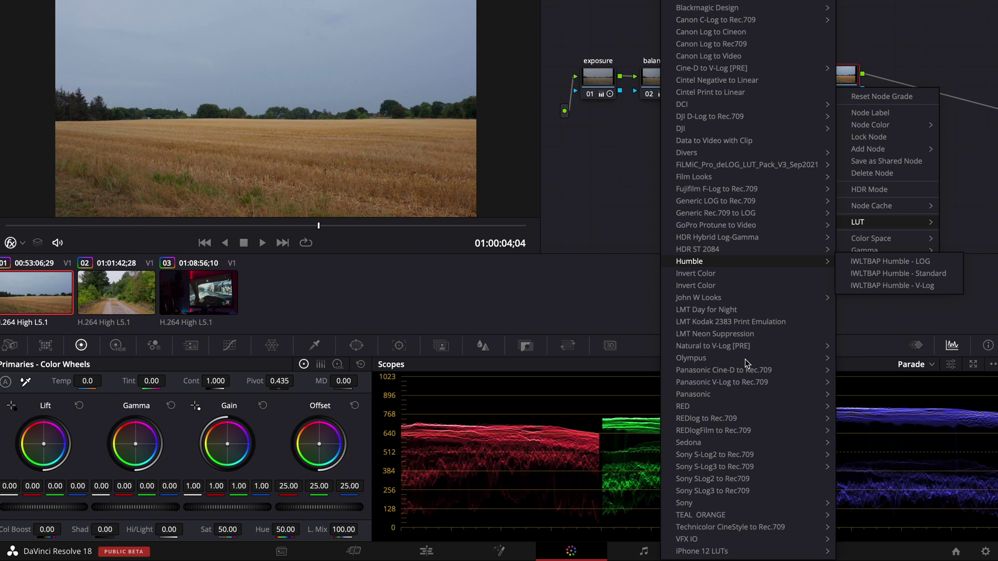
{"action": "mouse_move", "coordinate": [826, 300]}
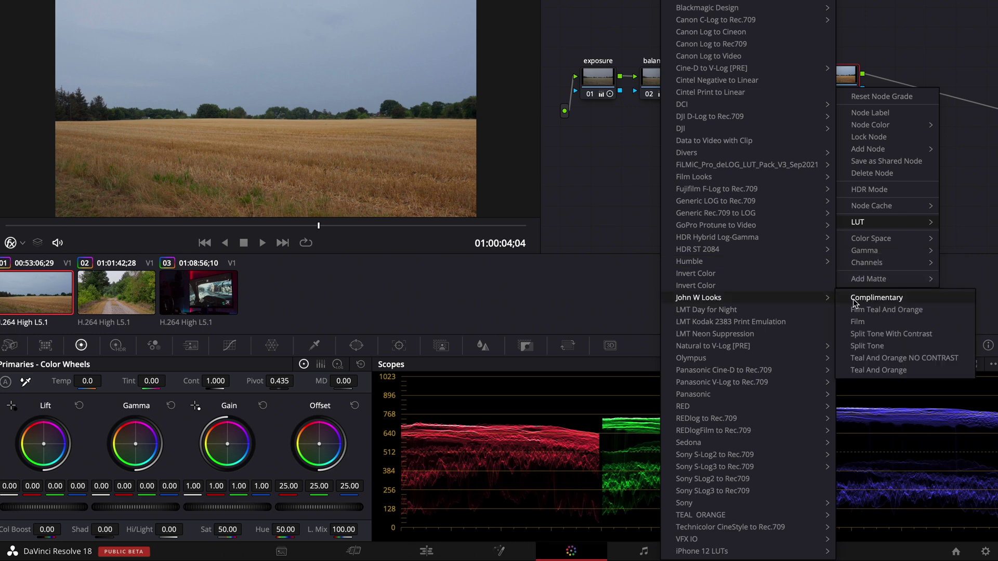
{"action": "left_click", "coordinate": [876, 298]}
- Apply the Teal And Orange look from the LUTs browser to node 05
{"action": "left_click", "coordinate": [89, 11]}
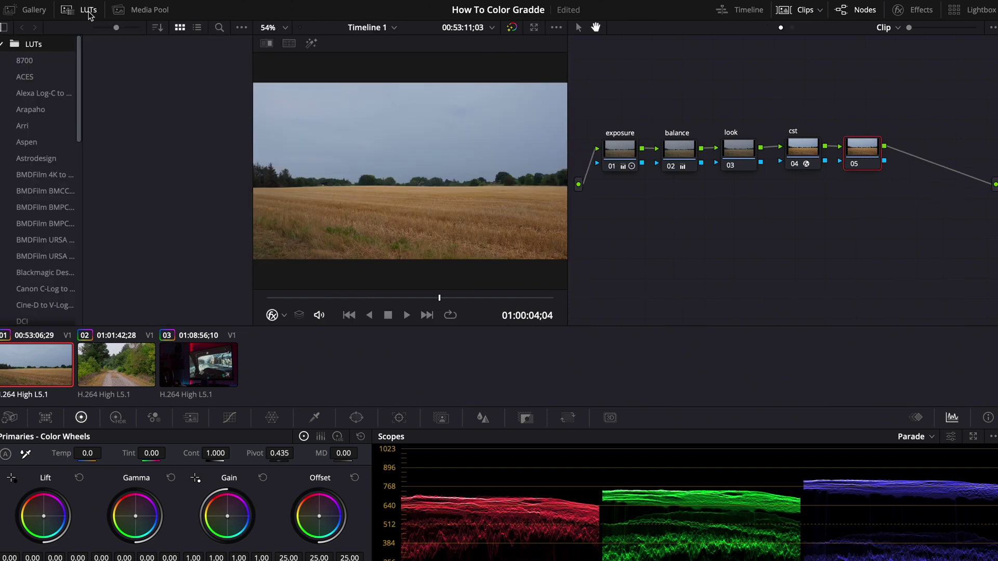
{"action": "mouse_move", "coordinate": [135, 80]}
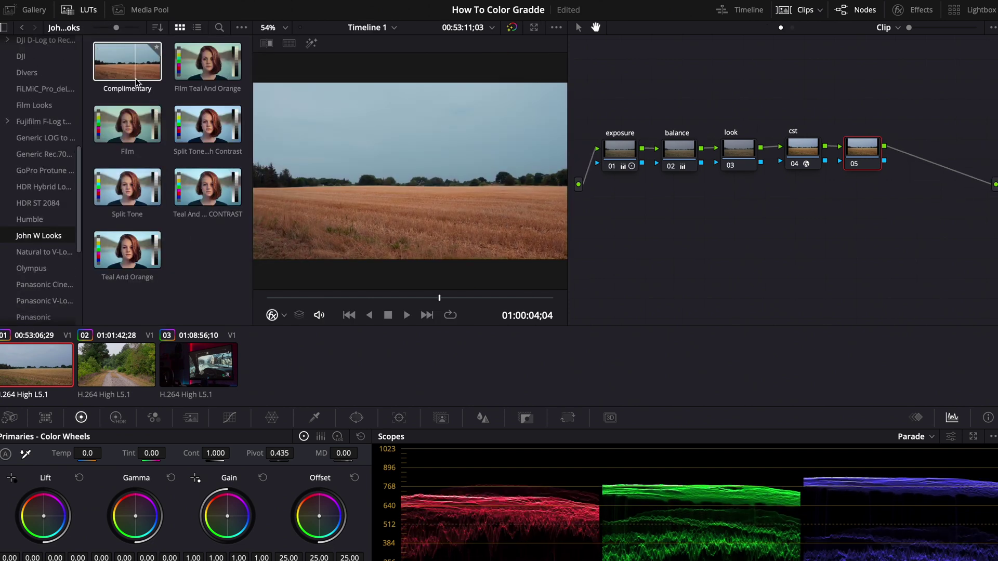
{"action": "mouse_move", "coordinate": [100, 132]}
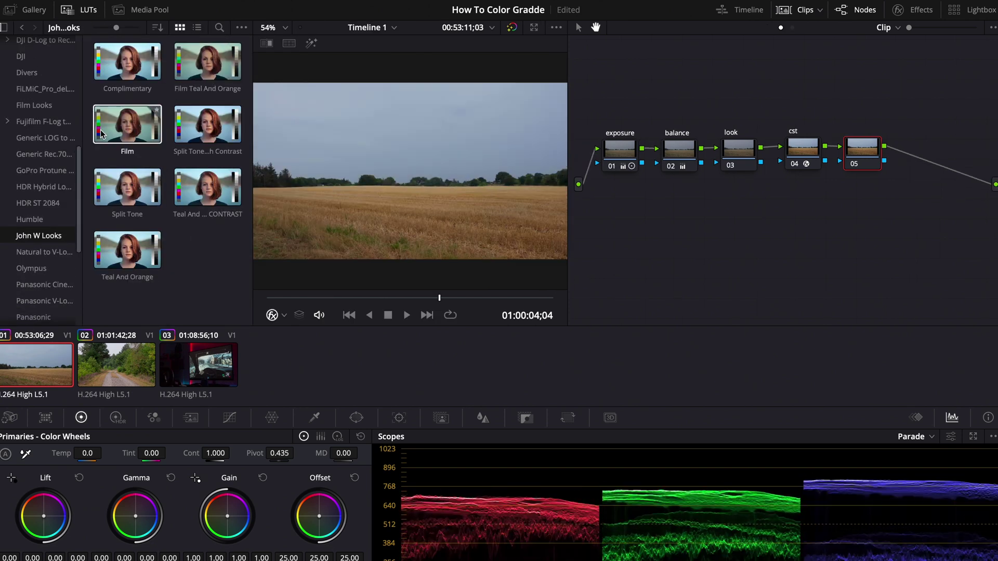
{"action": "left_click", "coordinate": [115, 242]}
{"action": "double_click", "coordinate": [114, 242]}
{"action": "left_click", "coordinate": [423, 300]}
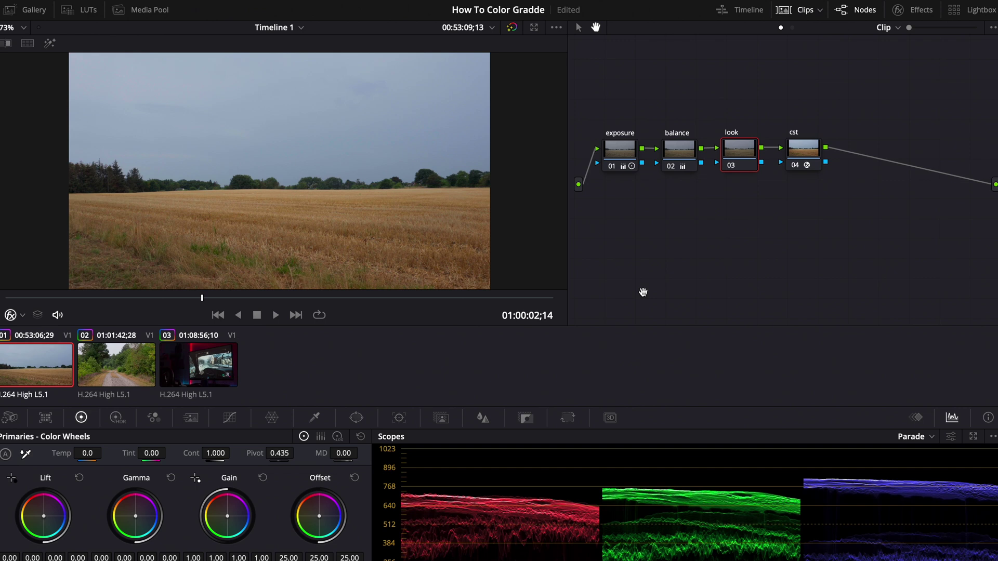
- Shift cst right and look up, add a parallel node under look and name it 'hue'
{"action": "left_click_drag", "start_coordinate": [155, 299], "coordinate": [199, 299]}
{"action": "left_click_drag", "start_coordinate": [796, 151], "coordinate": [903, 150]}
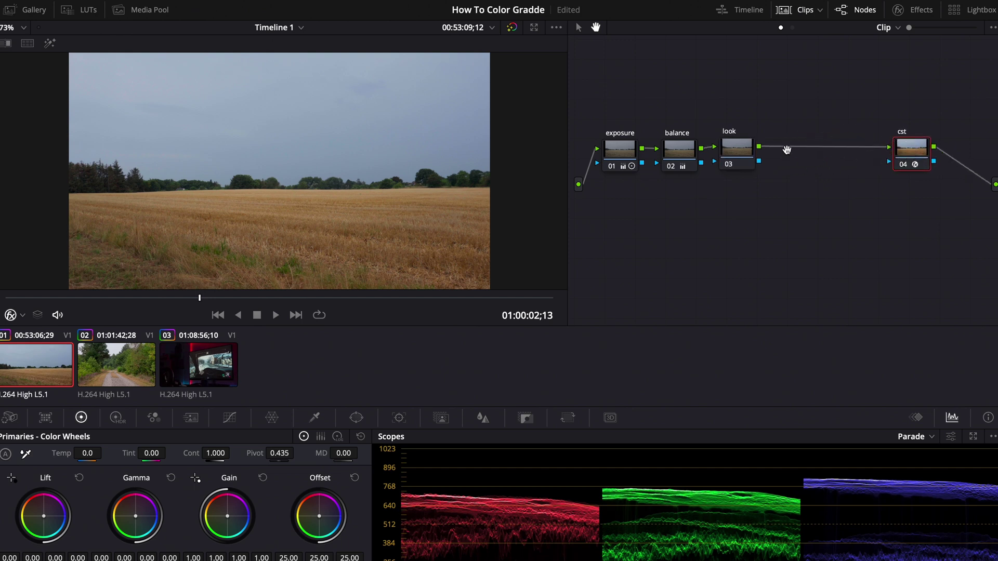
{"action": "left_click_drag", "start_coordinate": [745, 155], "coordinate": [742, 114]}
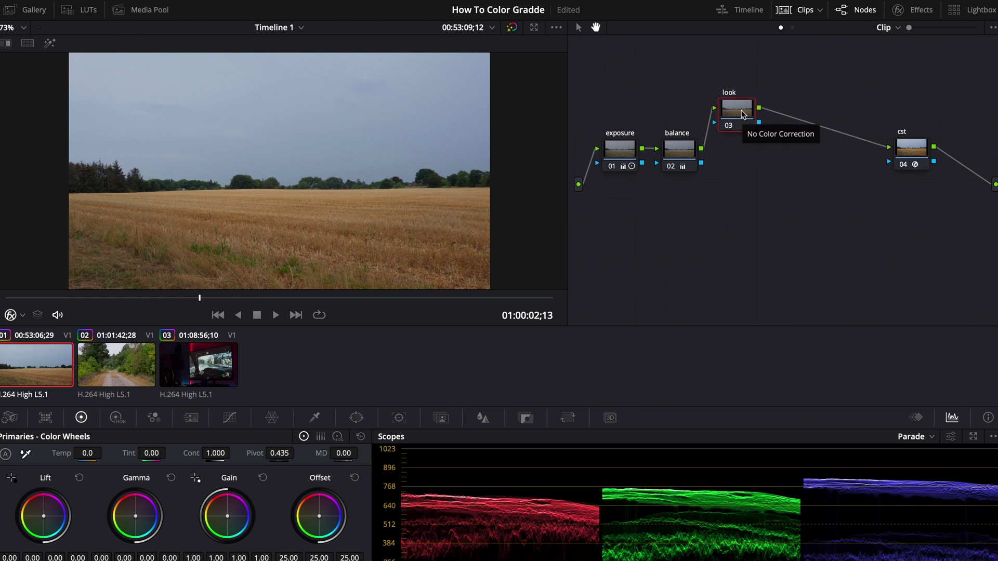
{"action": "key", "text": "alt+p"}
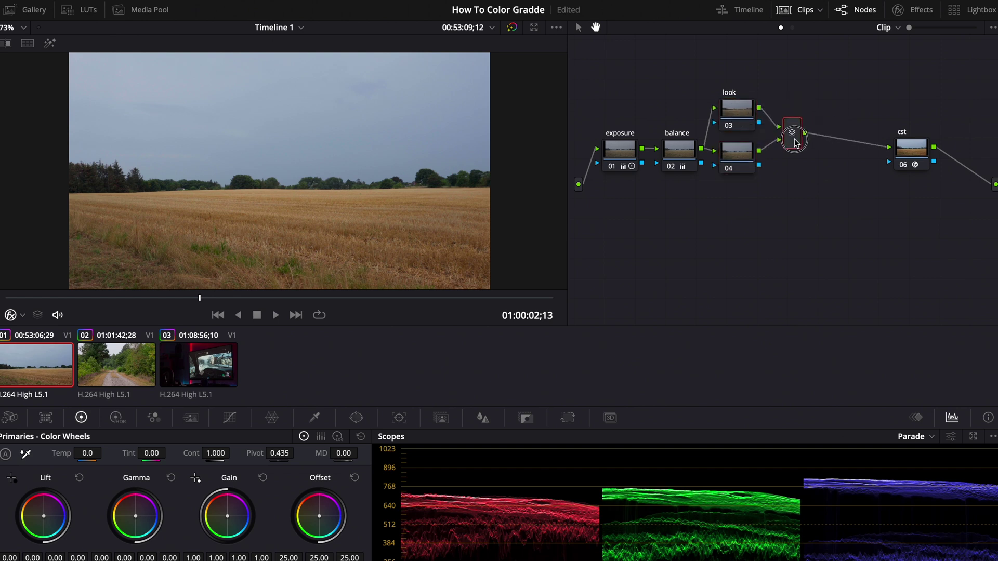
{"action": "right_click", "coordinate": [755, 203]}
{"action": "left_click", "coordinate": [773, 225]}
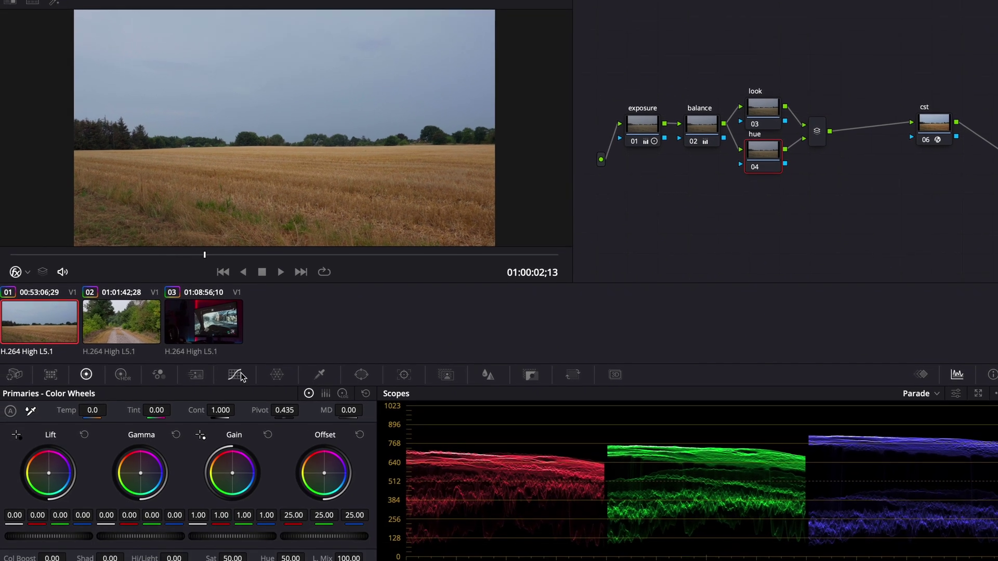
{"action": "left_click", "coordinate": [229, 417]}
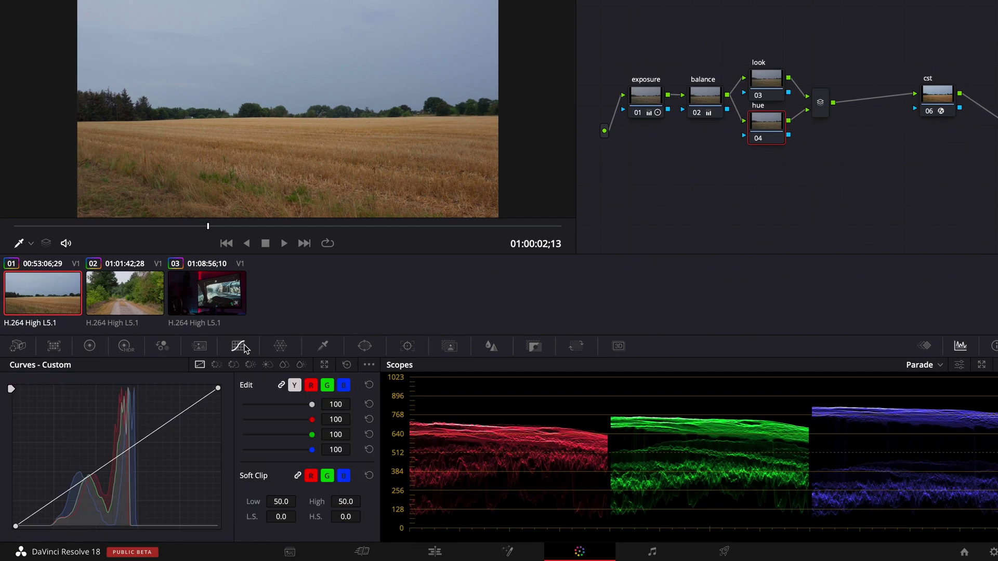
- Place Hue Vs Hue points on the red-orange and cyan-blue ranges, resetting one point's rotation
{"action": "left_click", "coordinate": [216, 365]}
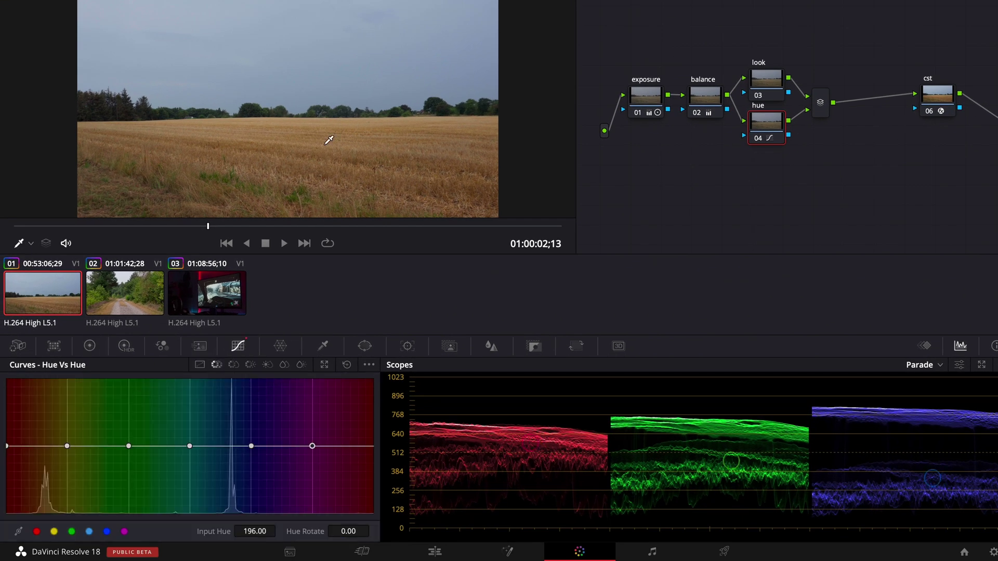
{"action": "left_click_drag", "start_coordinate": [67, 446], "coordinate": [66, 443]}
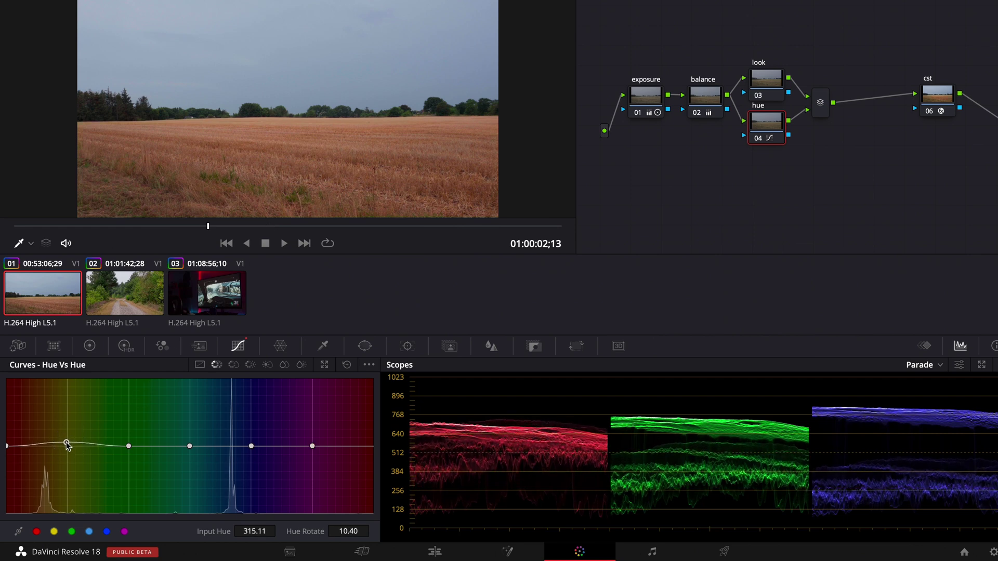
{"action": "left_click", "coordinate": [33, 446]}
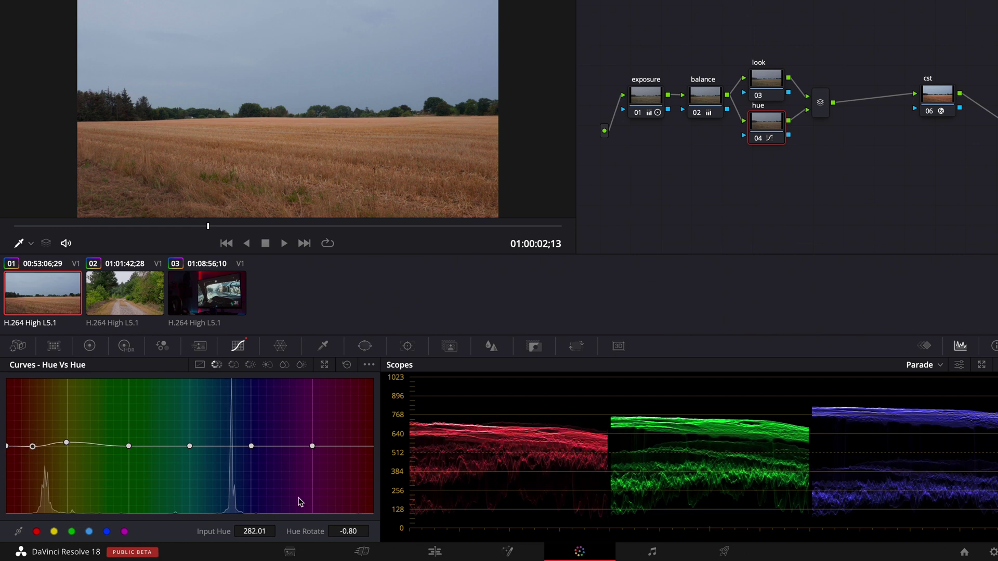
{"action": "double_click", "coordinate": [310, 528]}
{"action": "left_click", "coordinate": [68, 443]}
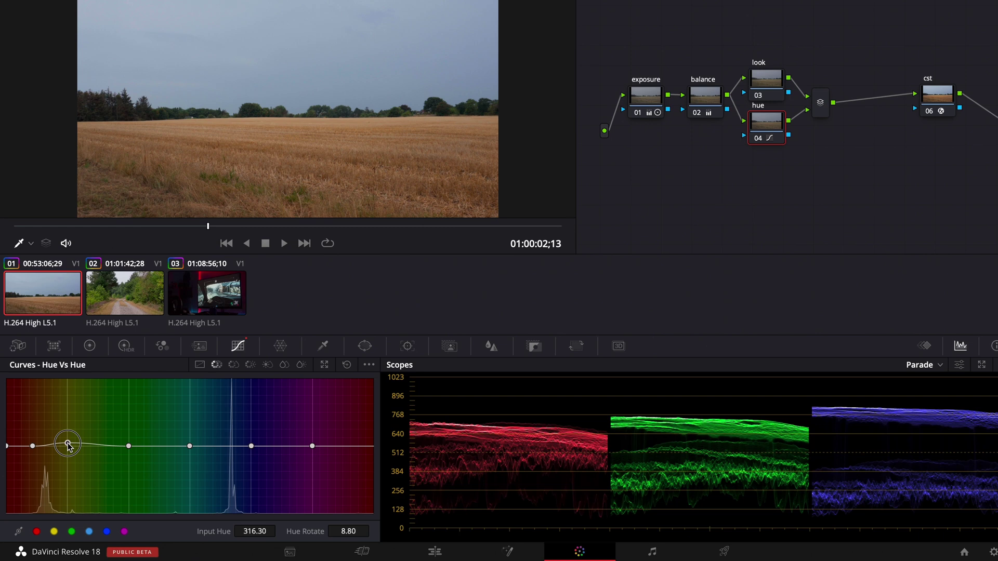
{"action": "left_click_drag", "start_coordinate": [252, 446], "coordinate": [252, 445]}
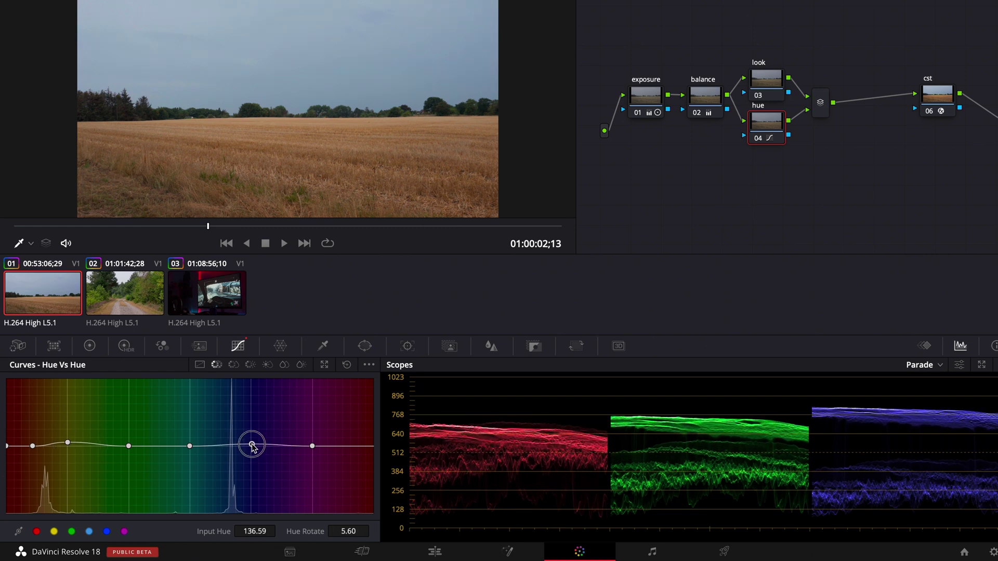
{"action": "left_click_drag", "start_coordinate": [128, 446], "coordinate": [126, 443]}
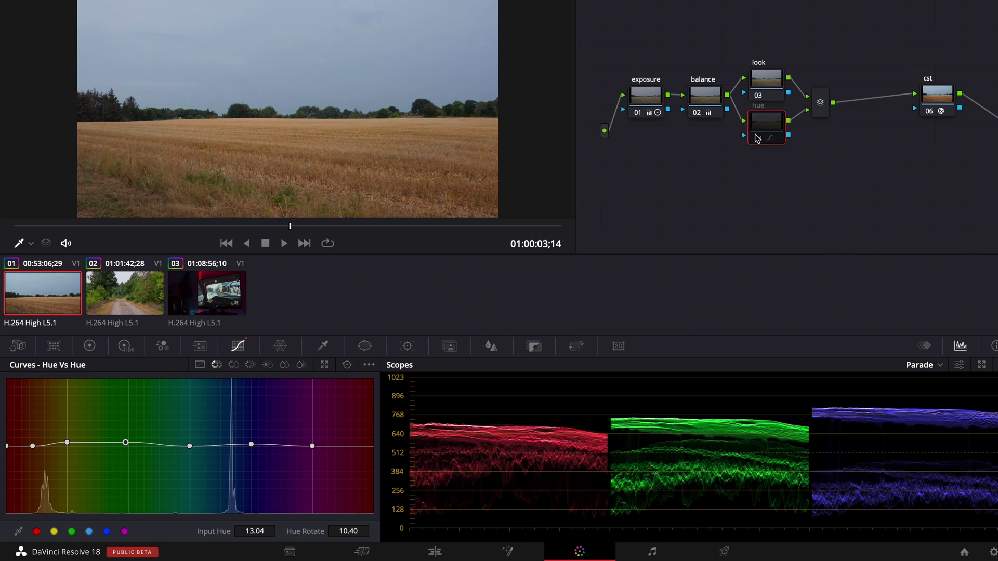
{"action": "left_click", "coordinate": [233, 364]}
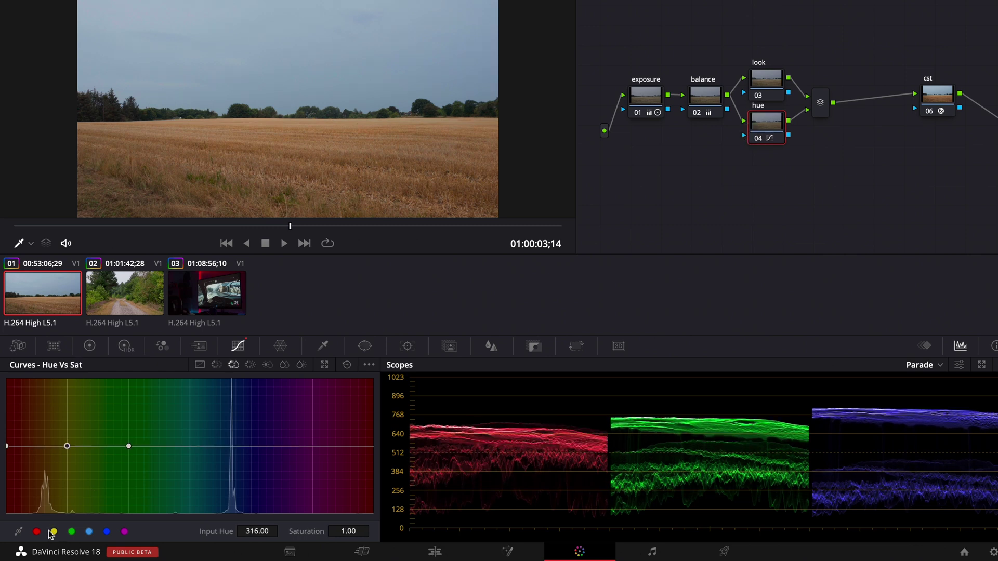
- Add three points to the Hue Vs Sat curve, testing warm and cyan saturation boosts
{"action": "mouse_move", "coordinate": [67, 446]}
{"action": "left_mouse_down"}
{"action": "mouse_move", "coordinate": [63, 420]}
{"action": "mouse_move", "coordinate": [65, 435]}
{"action": "left_mouse_up"}
{"action": "left_click", "coordinate": [232, 446]}
{"action": "left_click", "coordinate": [186, 446]}
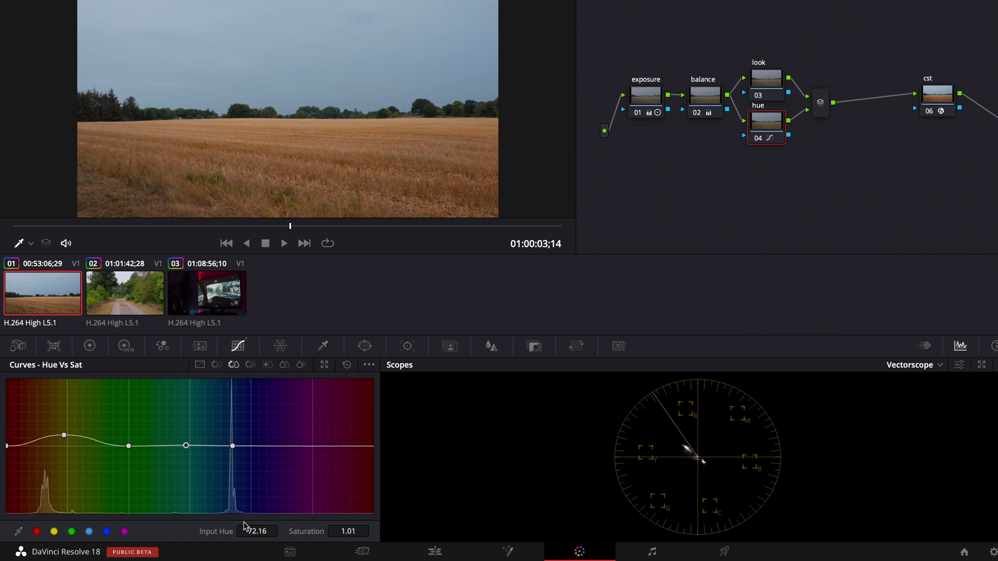
{"action": "left_click", "coordinate": [277, 446]}
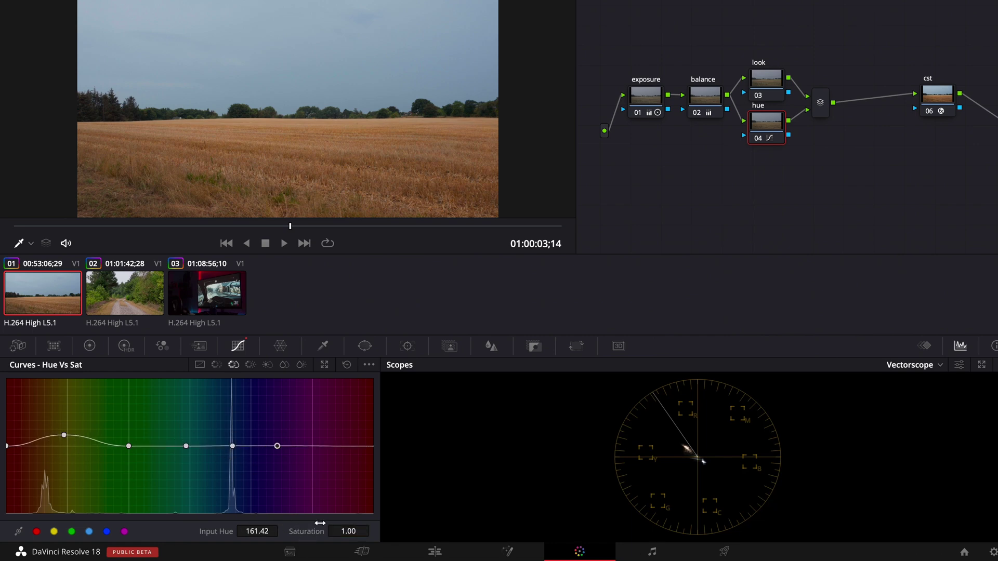
{"action": "mouse_move", "coordinate": [232, 446]}
{"action": "left_mouse_down"}
{"action": "mouse_move", "coordinate": [232, 435]}
{"action": "mouse_move", "coordinate": [235, 457]}
{"action": "mouse_move", "coordinate": [232, 438]}
{"action": "left_mouse_up"}
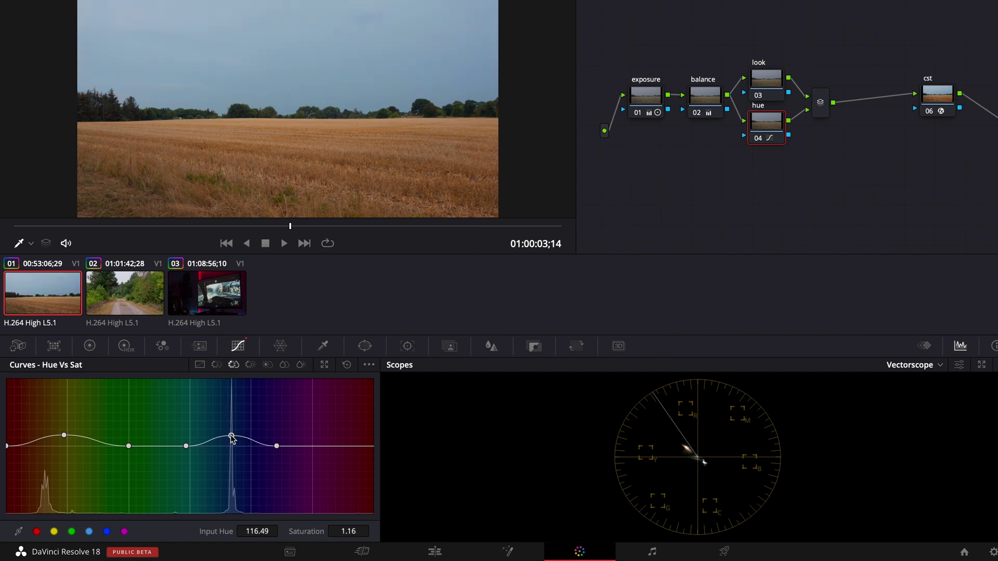
- Play the field clip from its start and select the look node
{"action": "key", "text": "Home"}
{"action": "key", "text": "space"}
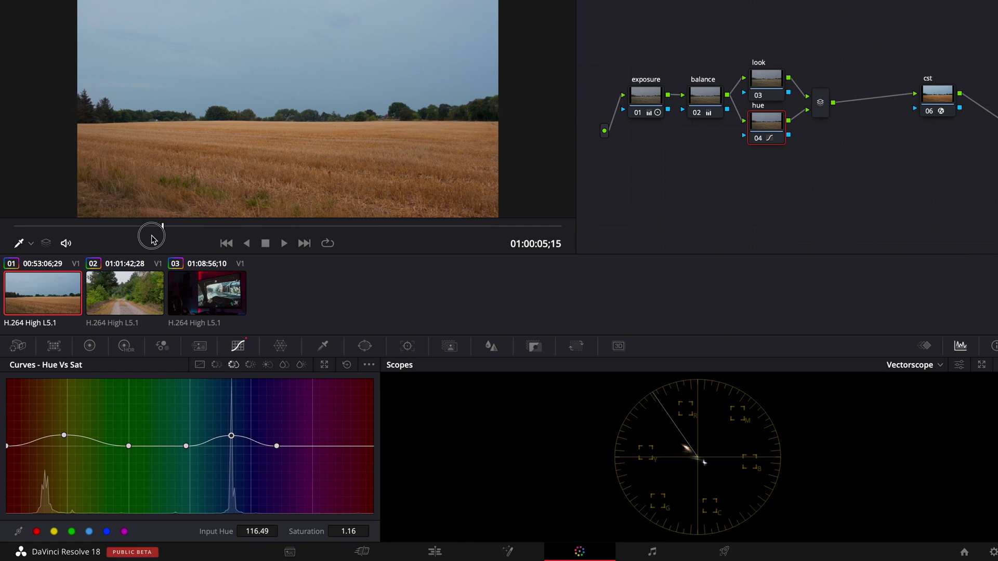
{"action": "left_click_drag", "start_coordinate": [765, 80], "coordinate": [762, 74]}
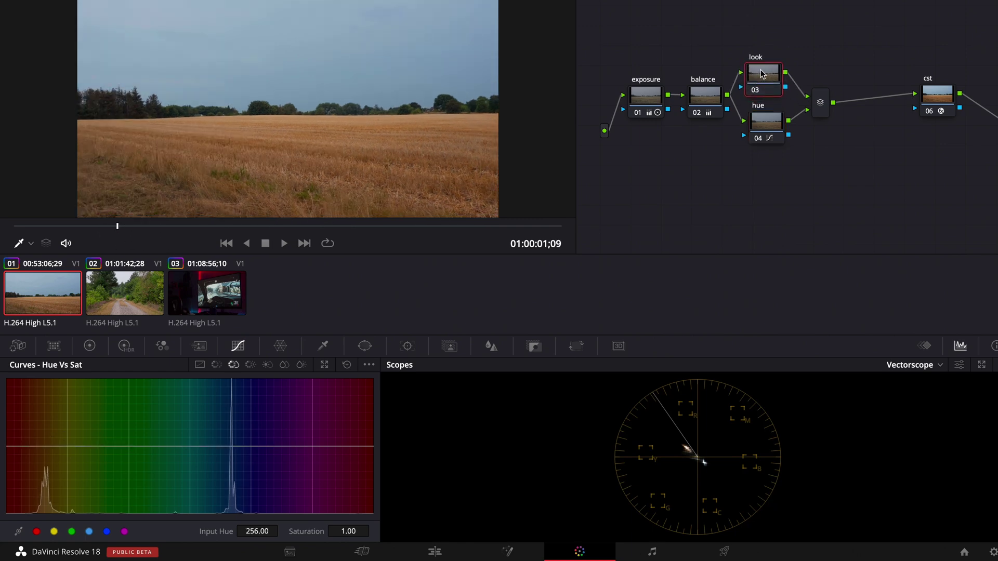
{"action": "left_click", "coordinate": [90, 346]}
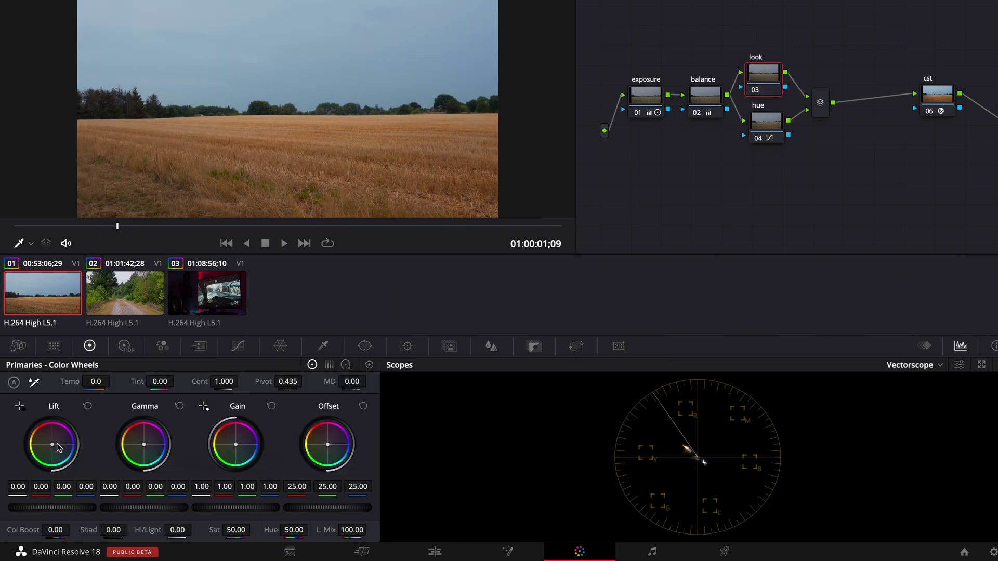
- Show the RGB parade in the scopes and lower the Lift and Gamma colour slightly
{"action": "left_click", "coordinate": [909, 365]}
{"action": "left_click", "coordinate": [915, 378]}
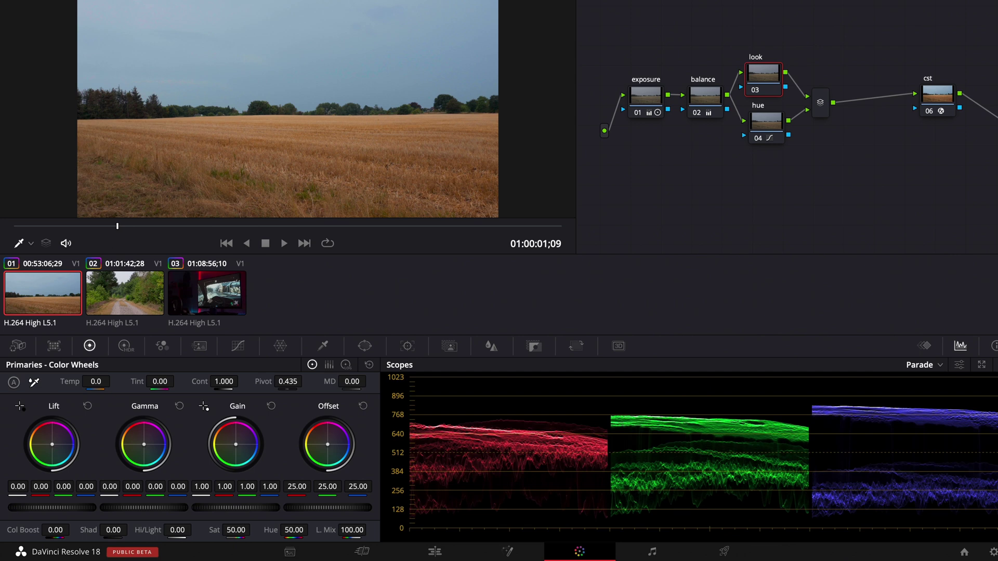
{"action": "left_click_drag", "start_coordinate": [52, 444], "coordinate": [52, 445]}
{"action": "left_click_drag", "start_coordinate": [144, 445], "coordinate": [139, 439]}
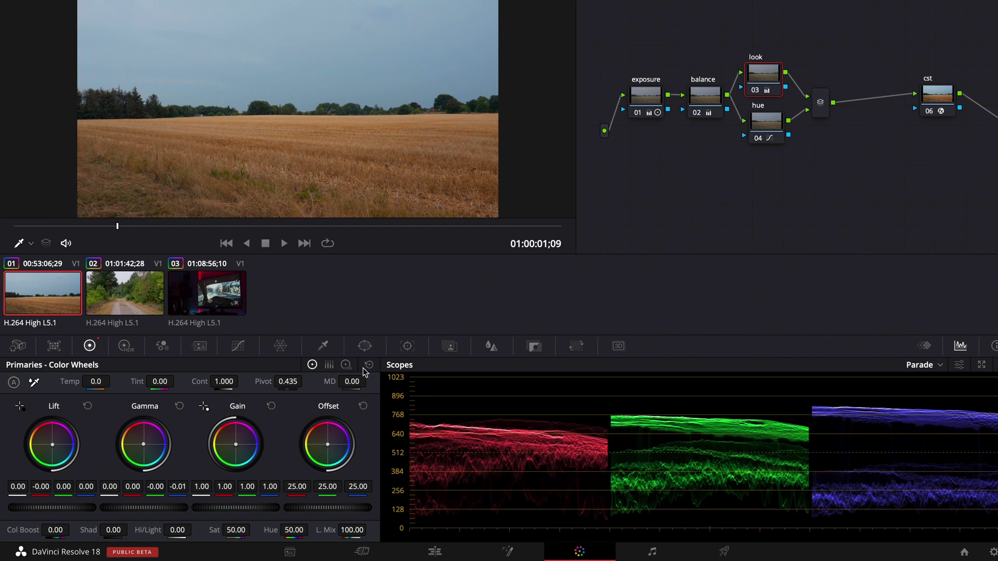
- Warm the log Shadow wheel to 0.09, -0.03, -0.02, with a small extra Lift nudge
{"action": "left_click", "coordinate": [346, 365]}
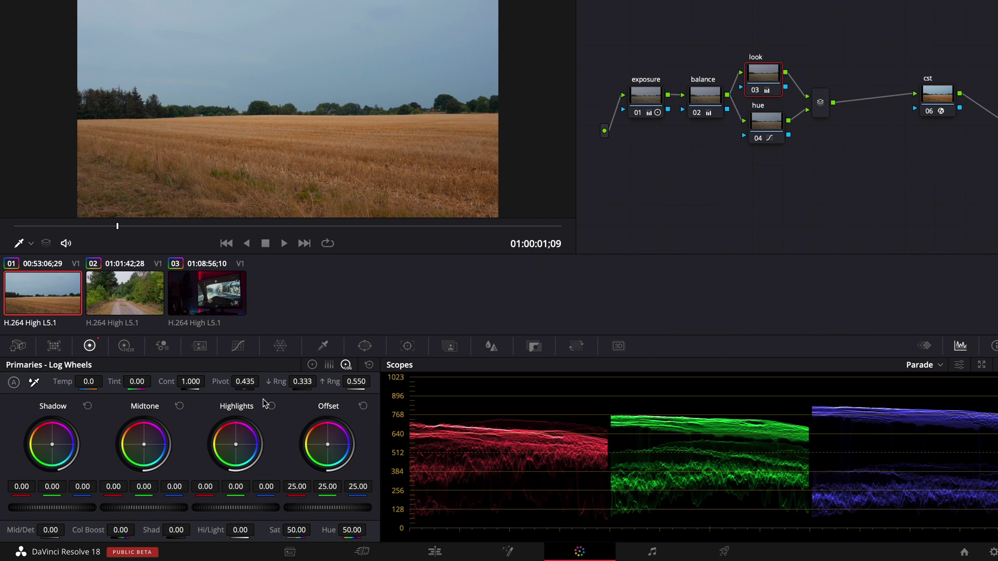
{"action": "left_click_drag", "start_coordinate": [52, 445], "coordinate": [50, 439]}
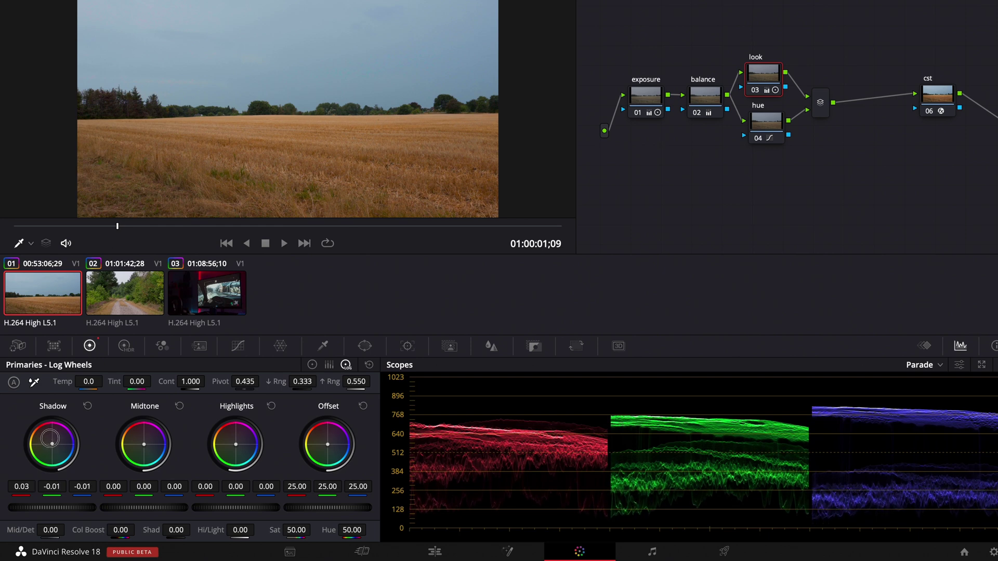
{"action": "left_click", "coordinate": [312, 365]}
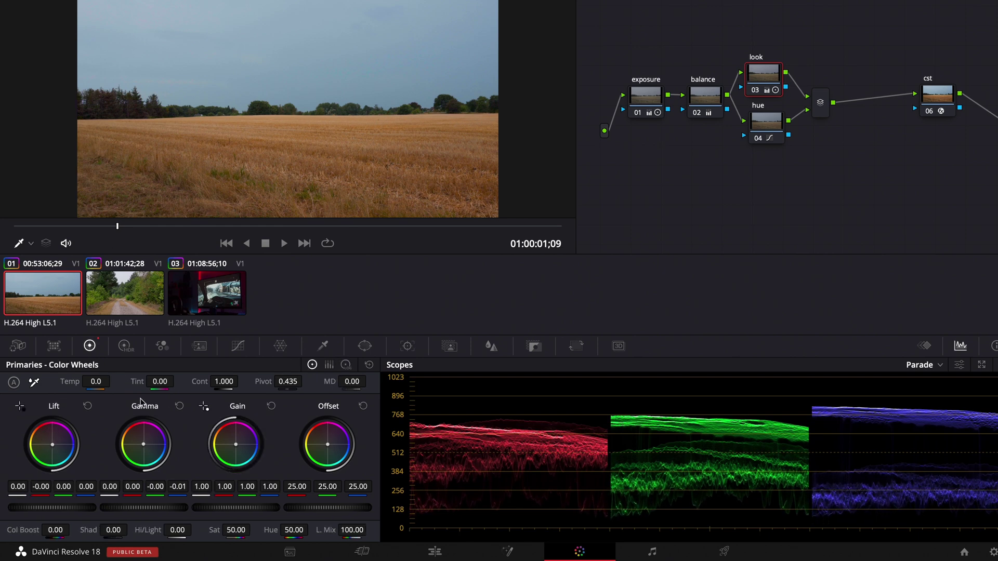
{"action": "left_click_drag", "start_coordinate": [52, 444], "coordinate": [56, 448]}
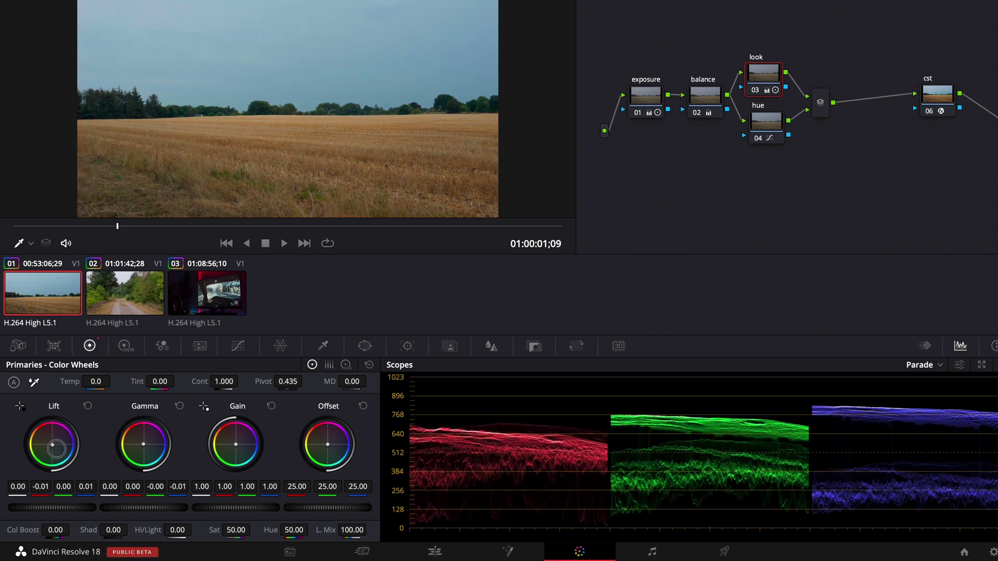
{"action": "left_click", "coordinate": [346, 365]}
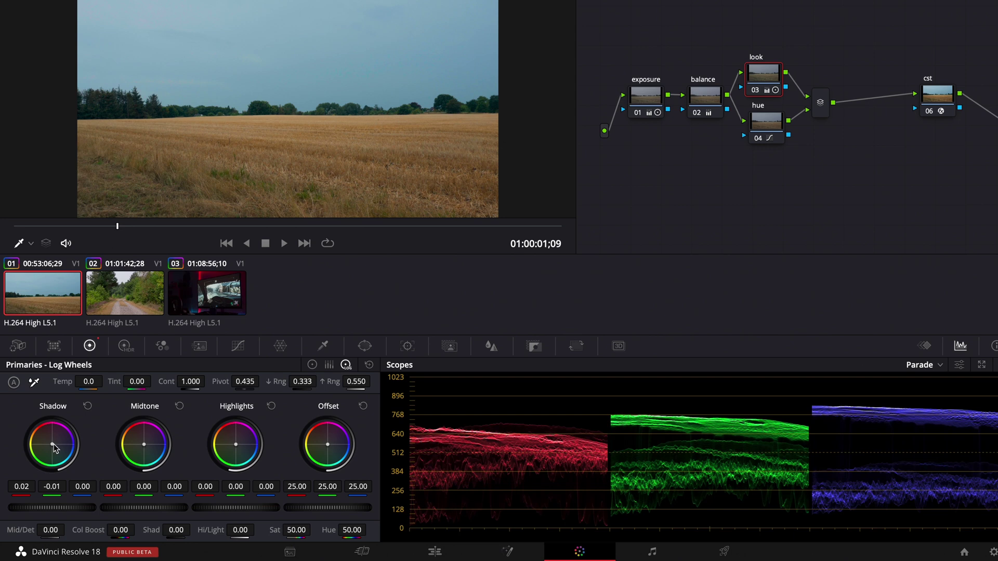
{"action": "left_click_drag", "start_coordinate": [55, 444], "coordinate": [51, 432]}
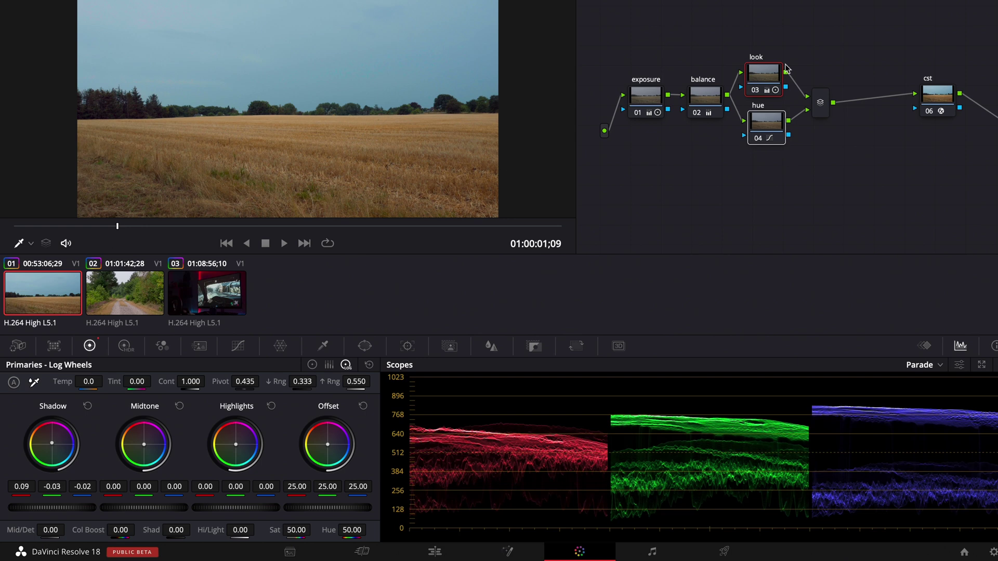
- Bypass and restore the look and hue nodes to compare, then scrub later into the clip
{"action": "key", "text": "ctrl+d"}
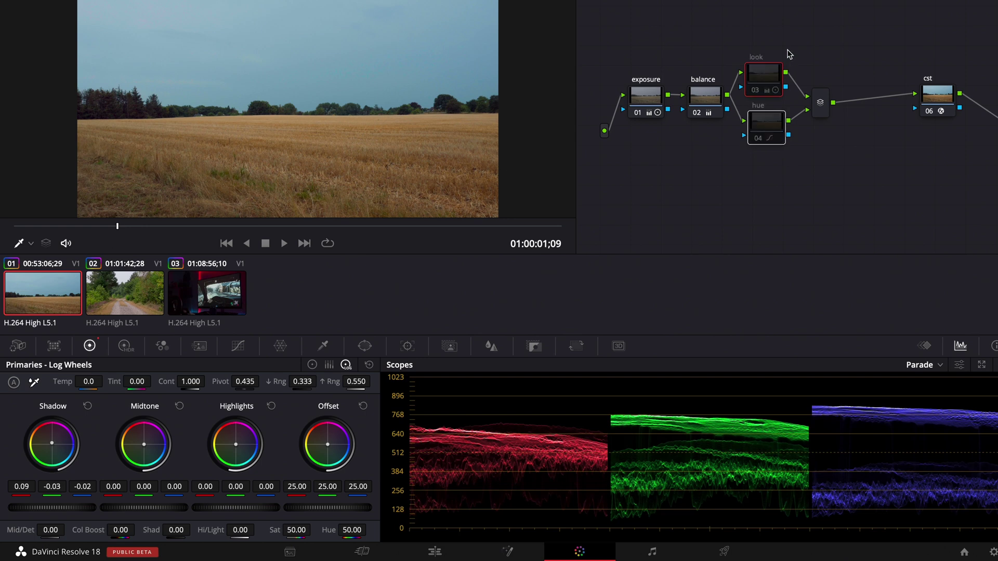
{"action": "key", "text": "ctrl+d"}
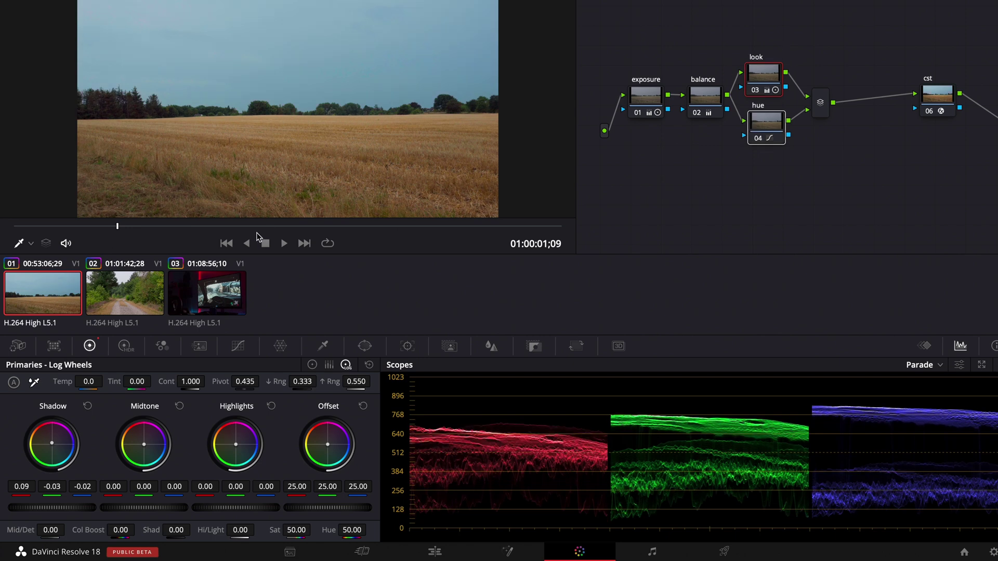
{"action": "left_click_drag", "start_coordinate": [309, 227], "coordinate": [541, 233]}
- Push the field clip's Gain wheel slightly warm and bypass the whole grade to compare
{"action": "left_click", "coordinate": [514, 230]}
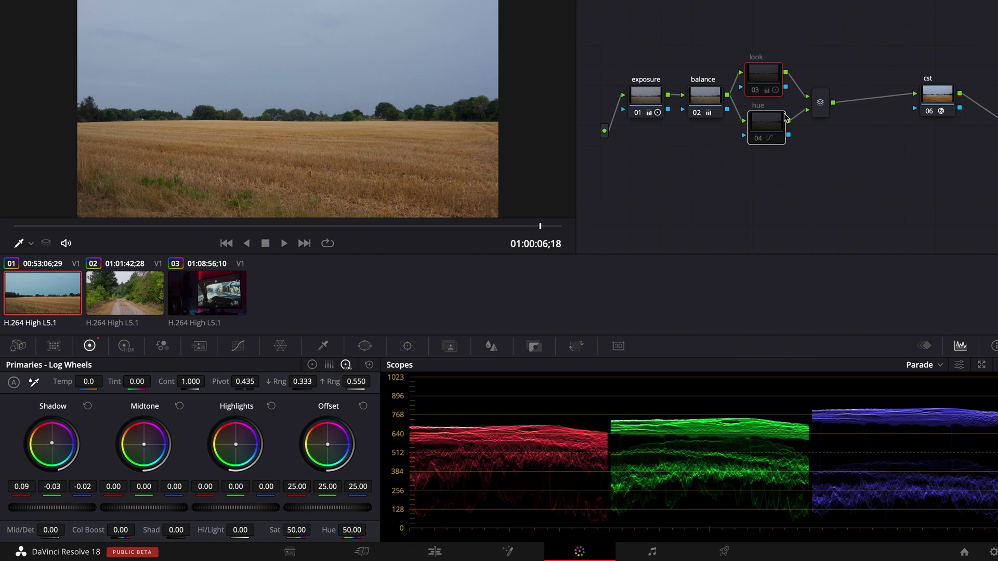
{"action": "left_click_drag", "start_coordinate": [764, 92], "coordinate": [767, 92]}
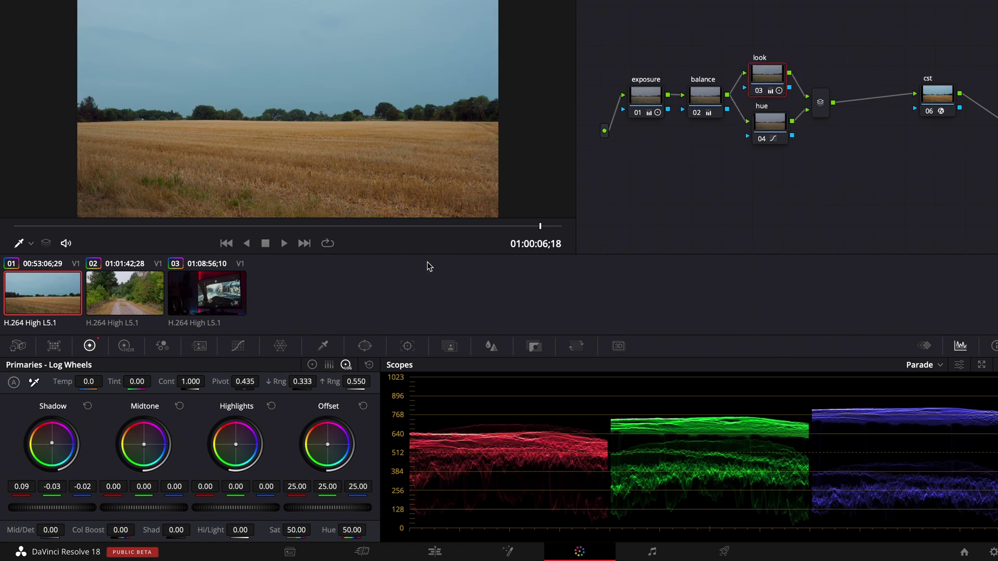
{"action": "left_click", "coordinate": [314, 365]}
{"action": "left_click_drag", "start_coordinate": [239, 444], "coordinate": [234, 439]}
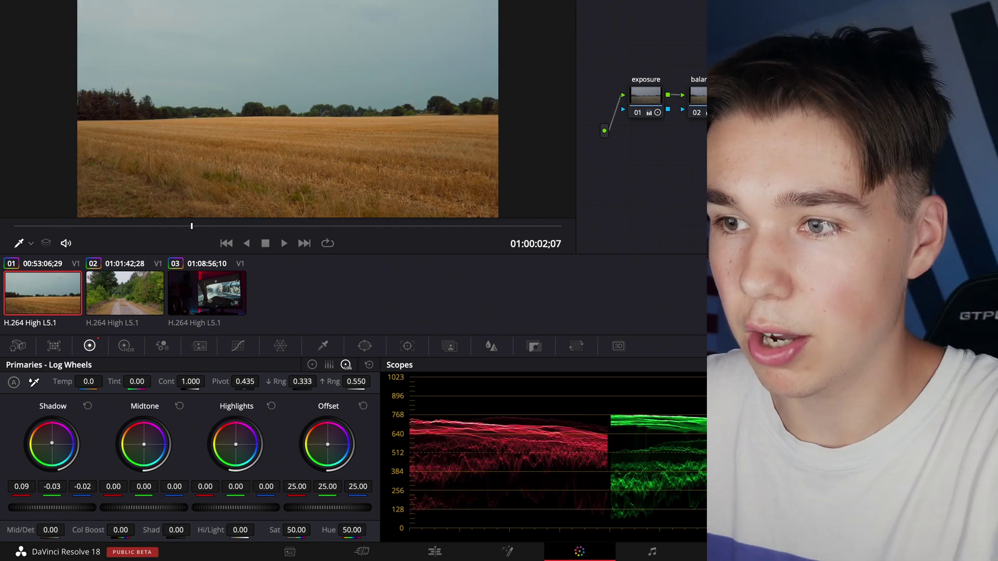
{"action": "key", "text": "shift+d"}
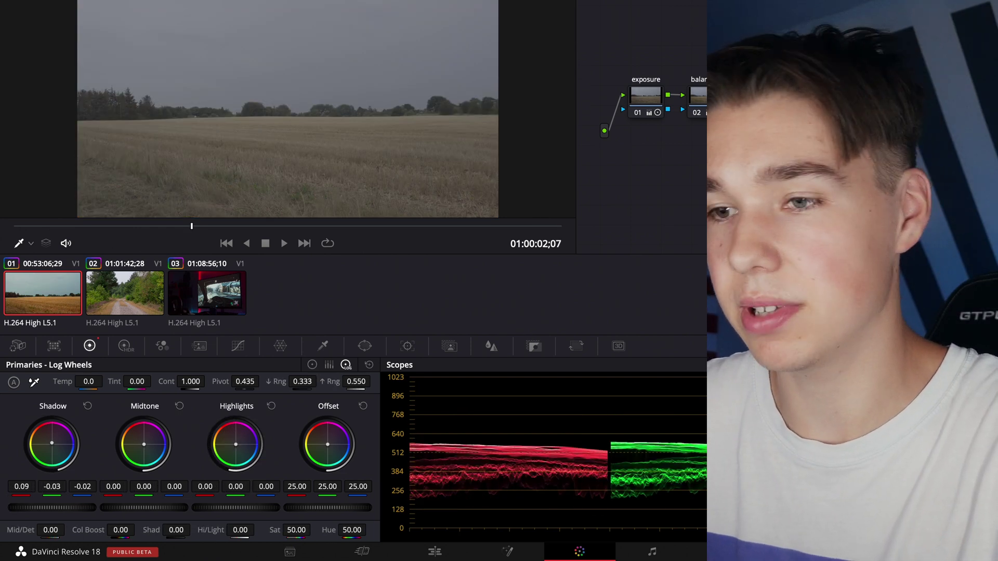
{"action": "key", "text": "shift+d"}
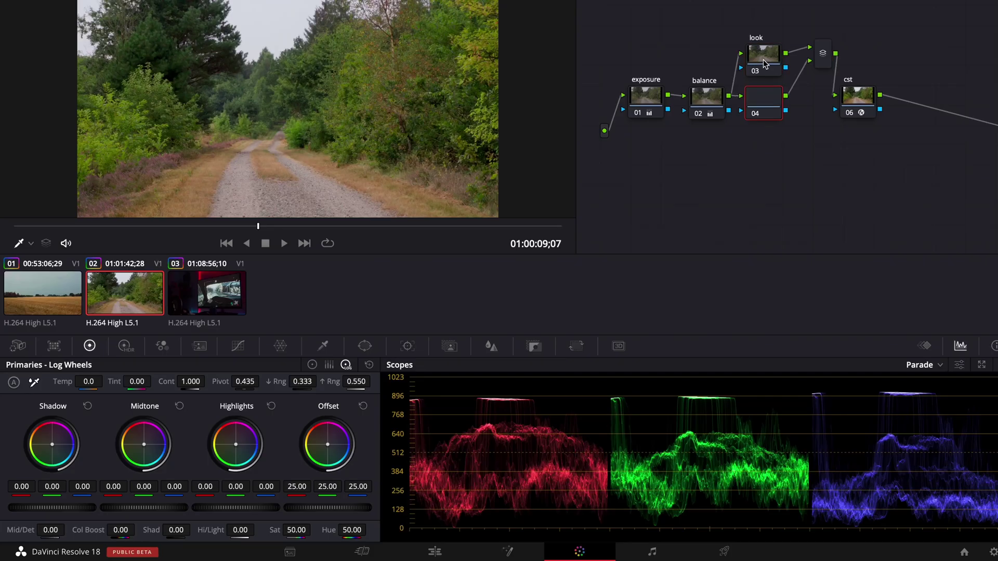
- On node 04, add Hue vs Hue control points for reds, yellows, greens, cyans, blues and magentas
{"action": "left_click_drag", "start_coordinate": [825, 58], "coordinate": [814, 89]}
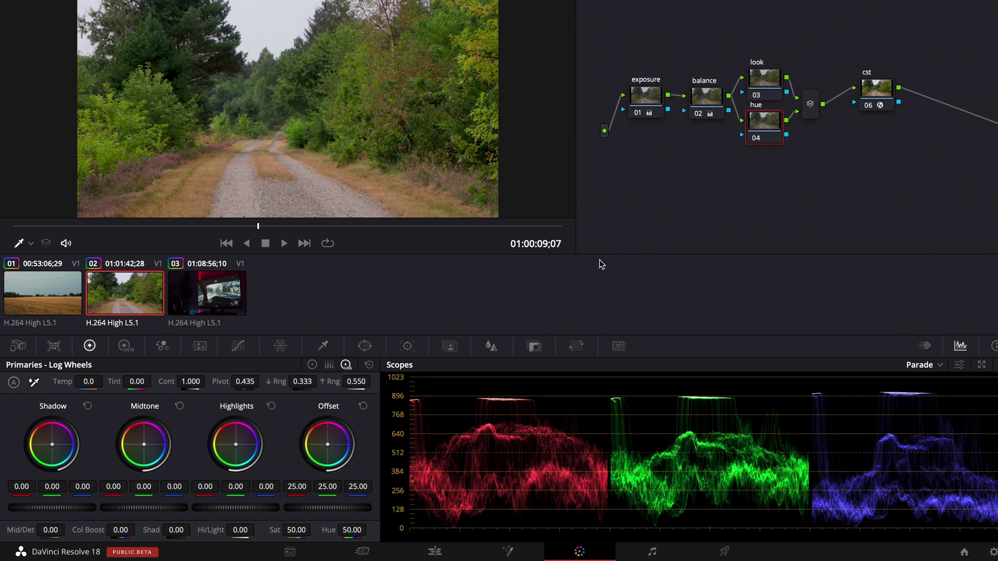
{"action": "left_click", "coordinate": [238, 345]}
{"action": "left_click", "coordinate": [216, 364]}
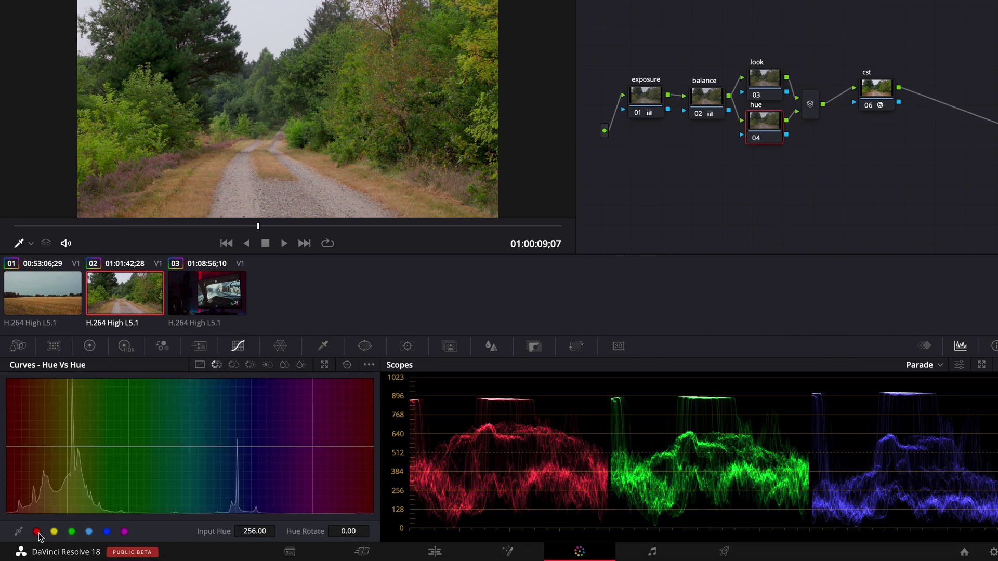
{"action": "left_click", "coordinate": [37, 532]}
{"action": "left_click", "coordinate": [54, 531]}
{"action": "left_click", "coordinate": [72, 531]}
{"action": "left_click", "coordinate": [89, 531]}
{"action": "left_click", "coordinate": [107, 531]}
{"action": "left_click", "coordinate": [125, 532]}
- Rotate the orange-yellow, green foliage, blue and teal hues, comparing with the node bypassed
{"action": "left_click_drag", "start_coordinate": [67, 446], "coordinate": [65, 443]}
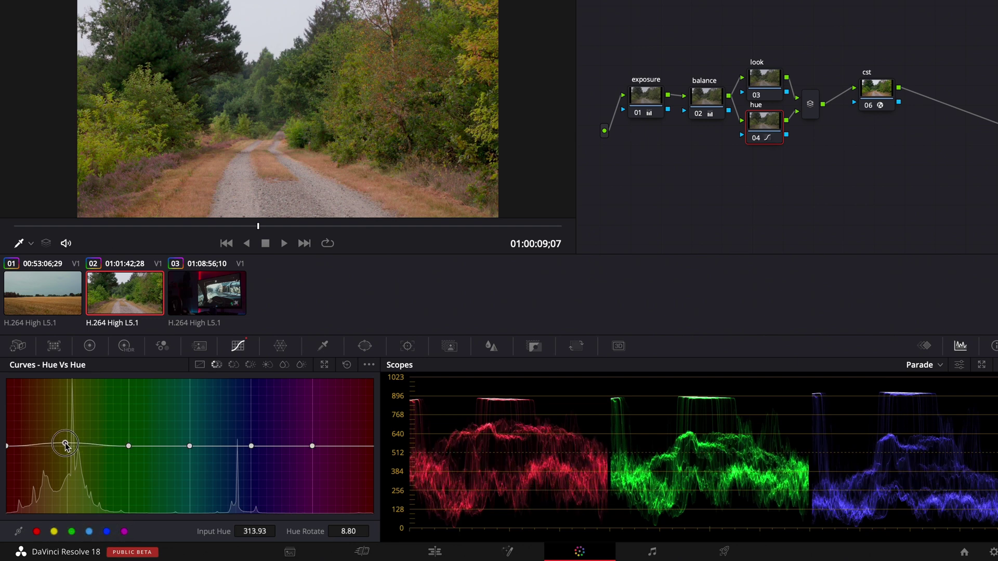
{"action": "left_click", "coordinate": [34, 447]}
{"action": "double_click", "coordinate": [309, 532]}
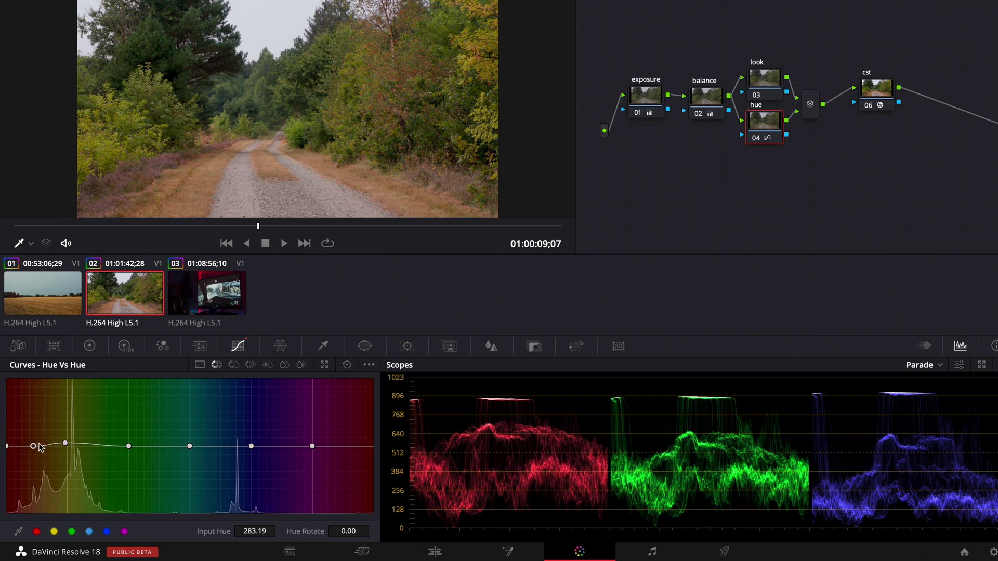
{"action": "left_click_drag", "start_coordinate": [114, 447], "coordinate": [115, 454]}
{"action": "left_click", "coordinate": [329, 227]}
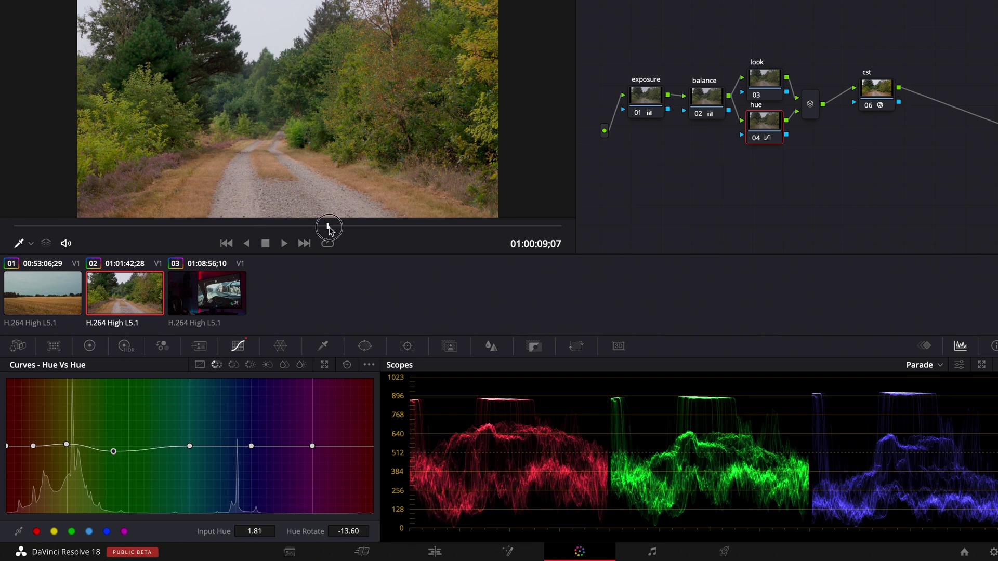
{"action": "left_click", "coordinate": [754, 138]}
{"action": "left_click", "coordinate": [754, 138]}
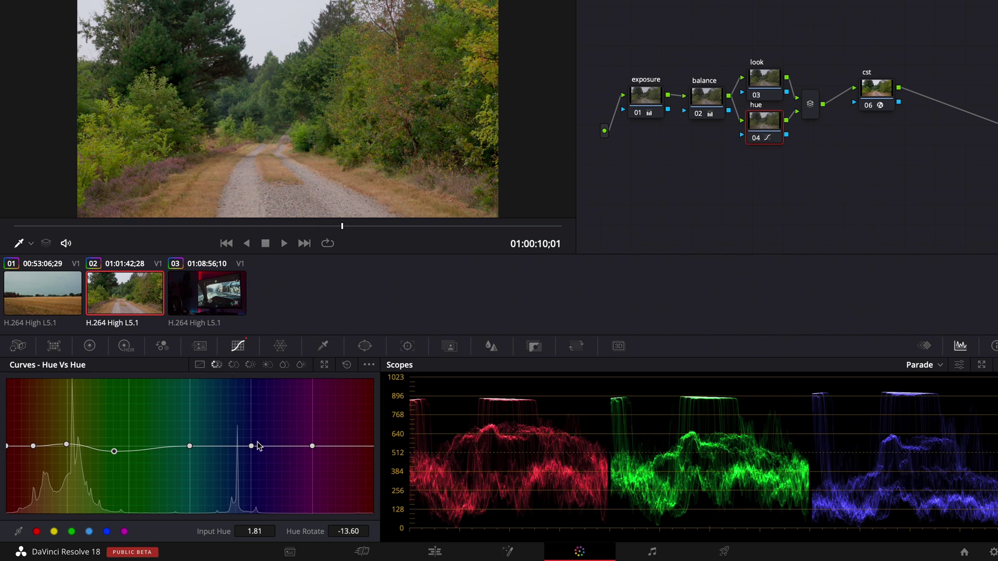
{"action": "left_click_drag", "start_coordinate": [252, 445], "coordinate": [254, 444]}
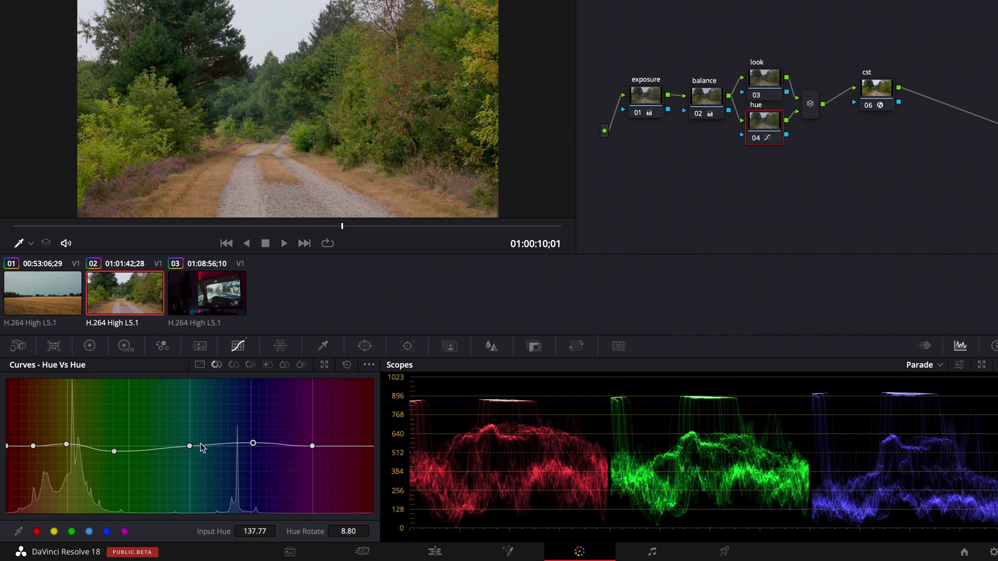
{"action": "left_click_drag", "start_coordinate": [189, 446], "coordinate": [189, 448]}
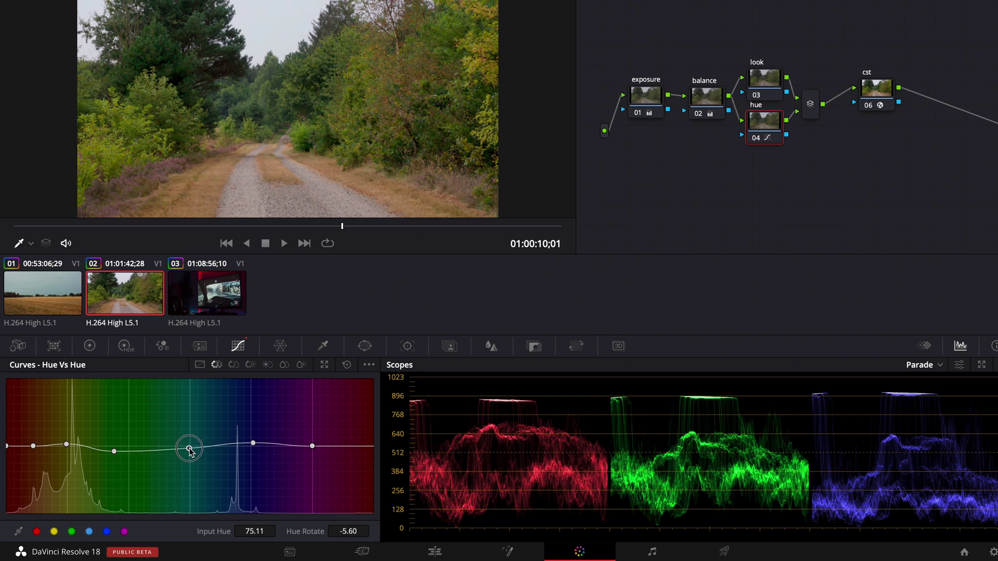
- On the Hue vs Sat curve, raise yellow saturation and lower the cyan-blue saturation
{"action": "left_click", "coordinate": [233, 364]}
{"action": "left_click", "coordinate": [54, 531]}
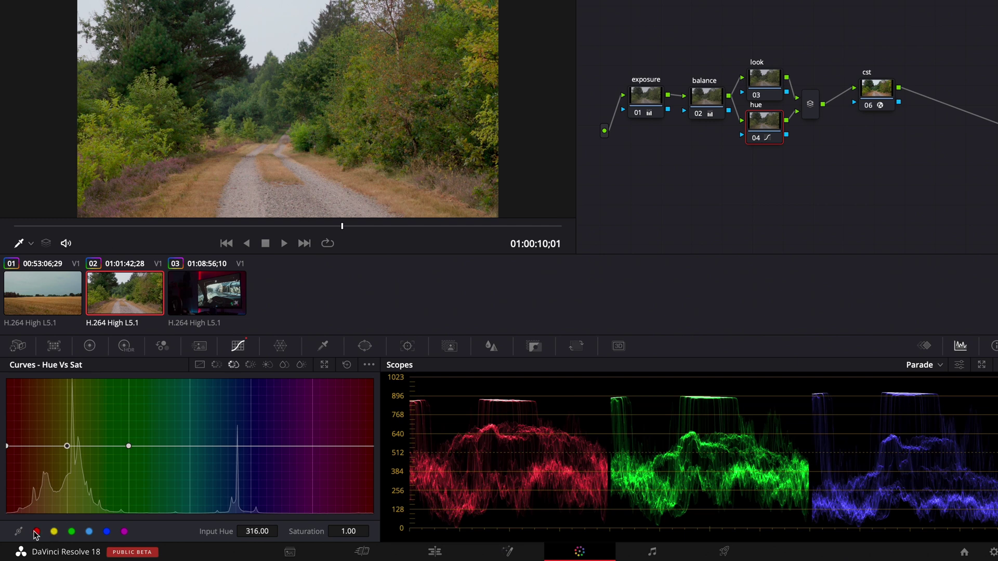
{"action": "left_click_drag", "start_coordinate": [69, 449], "coordinate": [73, 445]}
{"action": "mouse_move", "coordinate": [248, 446]}
{"action": "left_mouse_down"}
{"action": "mouse_move", "coordinate": [249, 414]}
{"action": "mouse_move", "coordinate": [248, 439]}
{"action": "mouse_move", "coordinate": [189, 444]}
{"action": "mouse_move", "coordinate": [249, 439]}
{"action": "mouse_move", "coordinate": [249, 430]}
{"action": "mouse_move", "coordinate": [249, 470]}
{"action": "mouse_move", "coordinate": [247, 455]}
{"action": "left_mouse_up"}
{"action": "left_click_drag", "start_coordinate": [188, 446], "coordinate": [196, 456]}
{"action": "left_click", "coordinate": [759, 78]}
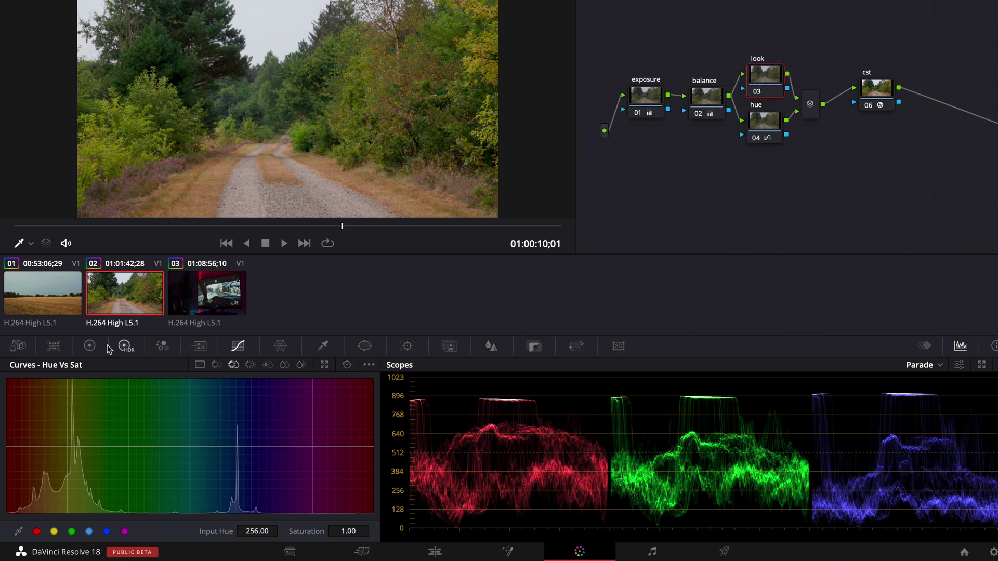
{"action": "left_click", "coordinate": [89, 347]}
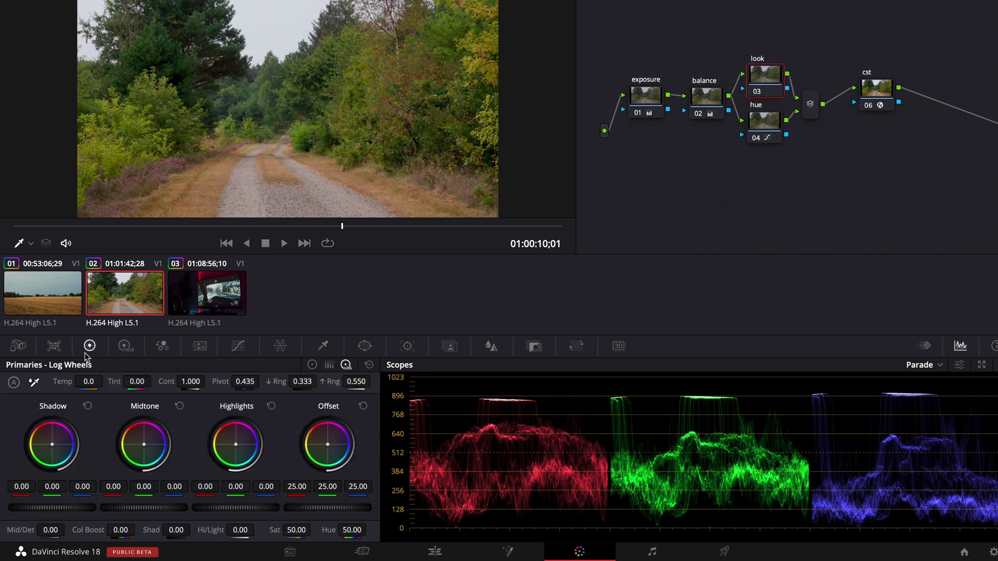
- Pull red out of the look node's Lift and shift Gamma toward red with less blue
{"action": "left_click", "coordinate": [313, 365]}
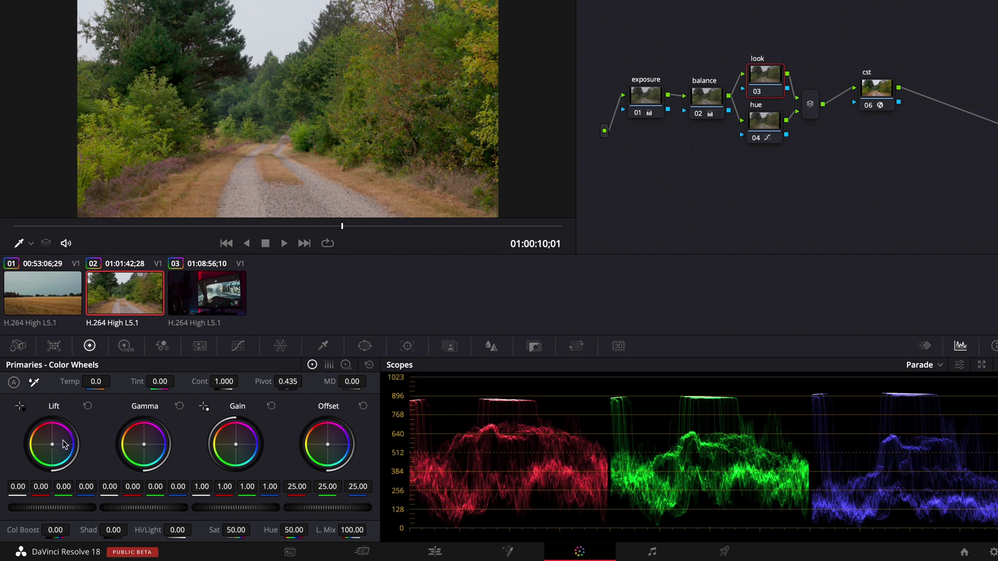
{"action": "left_click_drag", "start_coordinate": [56, 453], "coordinate": [57, 450]}
{"action": "left_click_drag", "start_coordinate": [144, 453], "coordinate": [145, 443]}
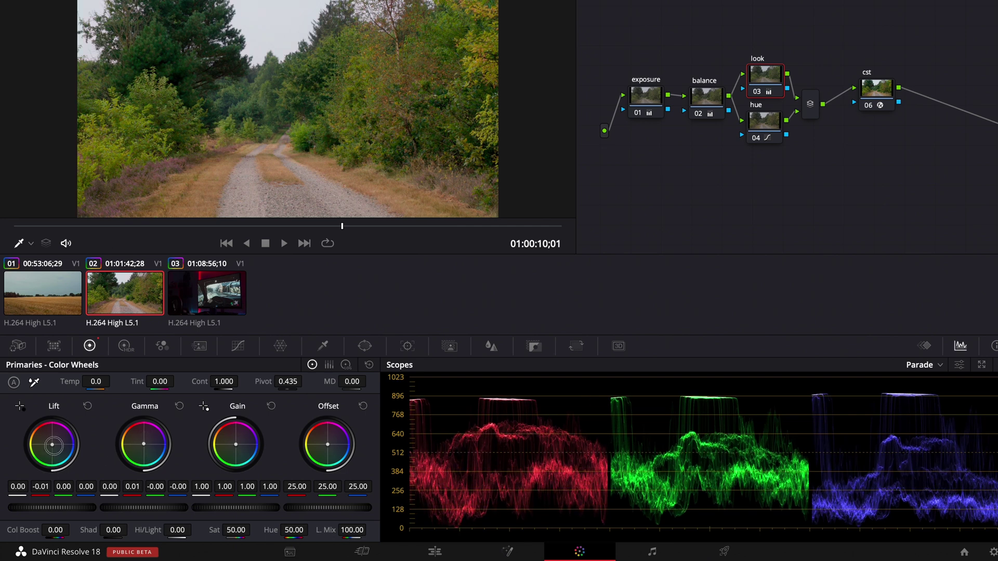
{"action": "left_click_drag", "start_coordinate": [53, 449], "coordinate": [53, 449]}
{"action": "left_click_drag", "start_coordinate": [151, 448], "coordinate": [148, 442]}
- Set the log Shadow wheel to 0.04, -0.02, 0.01 and disable the look and hue nodes
{"action": "left_click", "coordinate": [346, 366]}
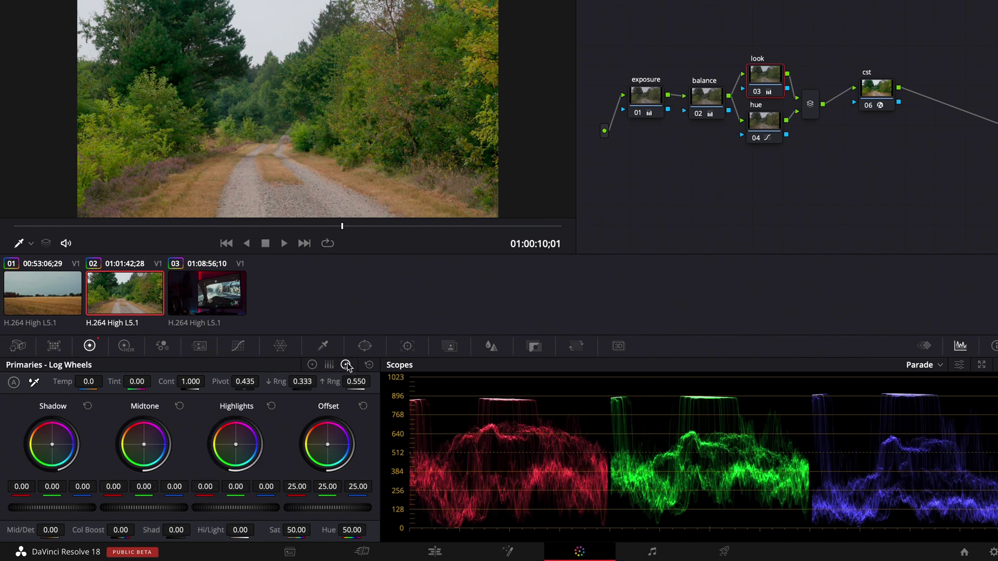
{"action": "left_click_drag", "start_coordinate": [51, 447], "coordinate": [44, 437]}
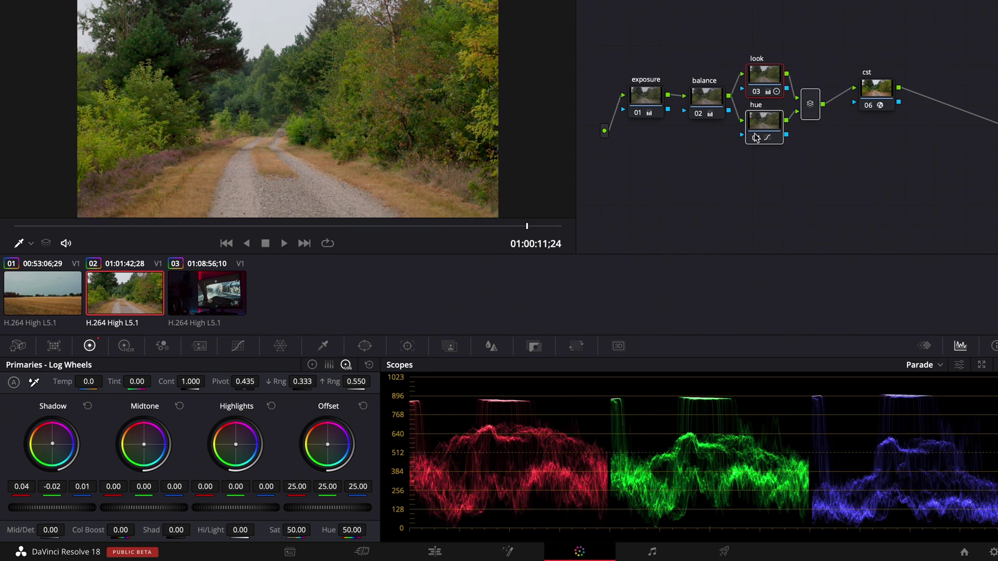
{"action": "left_click", "coordinate": [756, 138]}
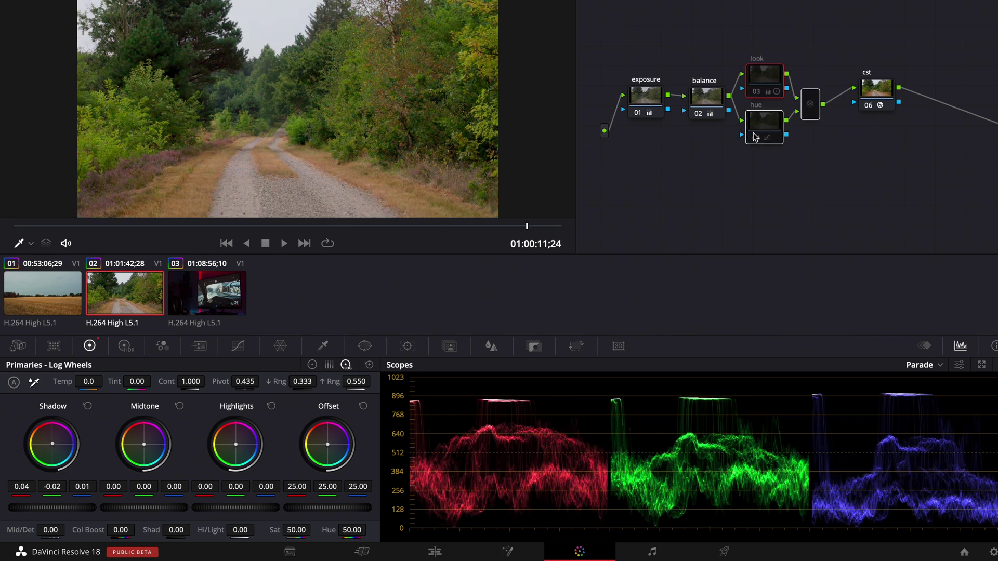
- Rotate the hue node's yellow-greens toward orange by 21.60 and slightly desaturate the yellows
{"action": "left_click", "coordinate": [755, 137]}
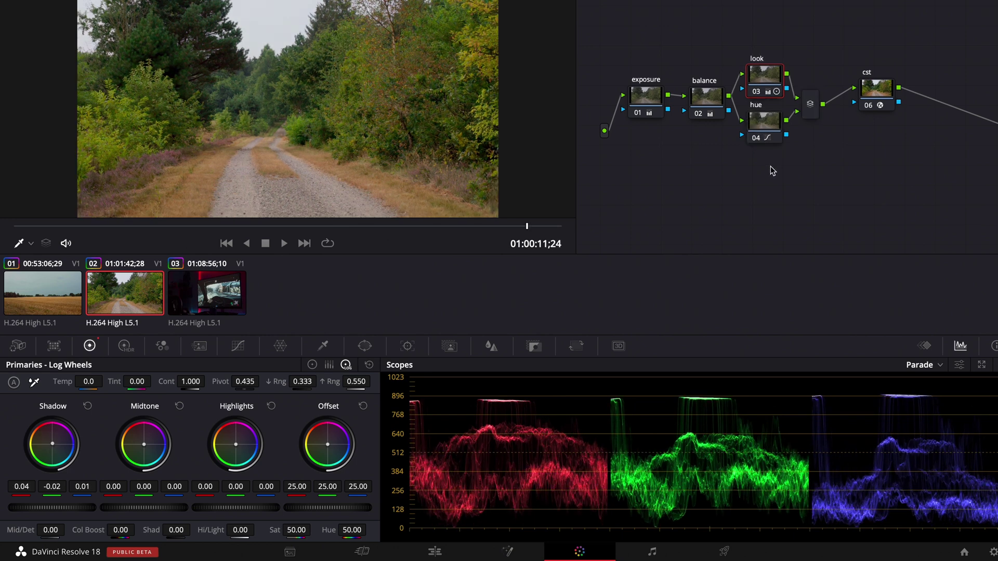
{"action": "key", "text": "shift+apostrophe"}
{"action": "left_click", "coordinate": [238, 345]}
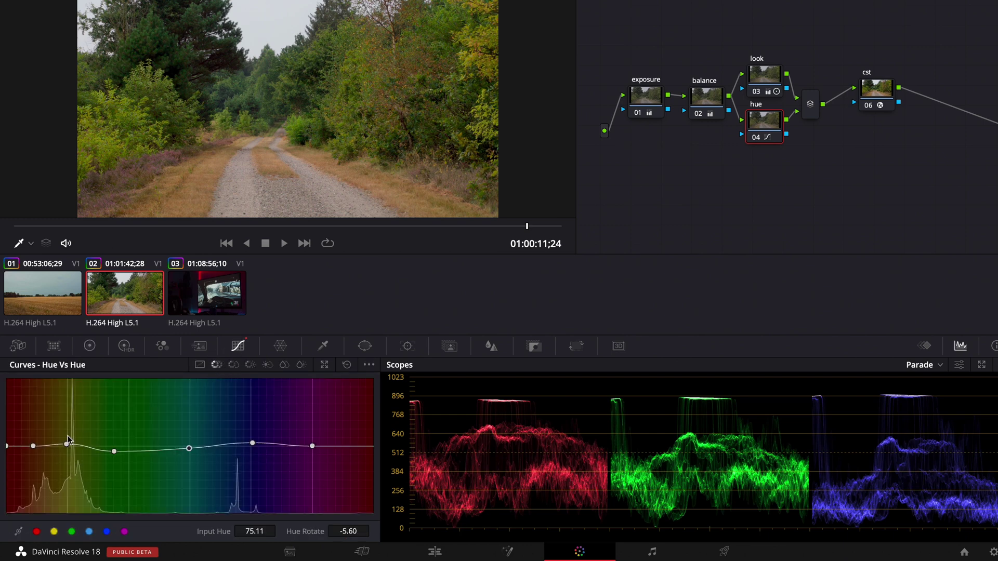
{"action": "left_click_drag", "start_coordinate": [67, 446], "coordinate": [66, 441]}
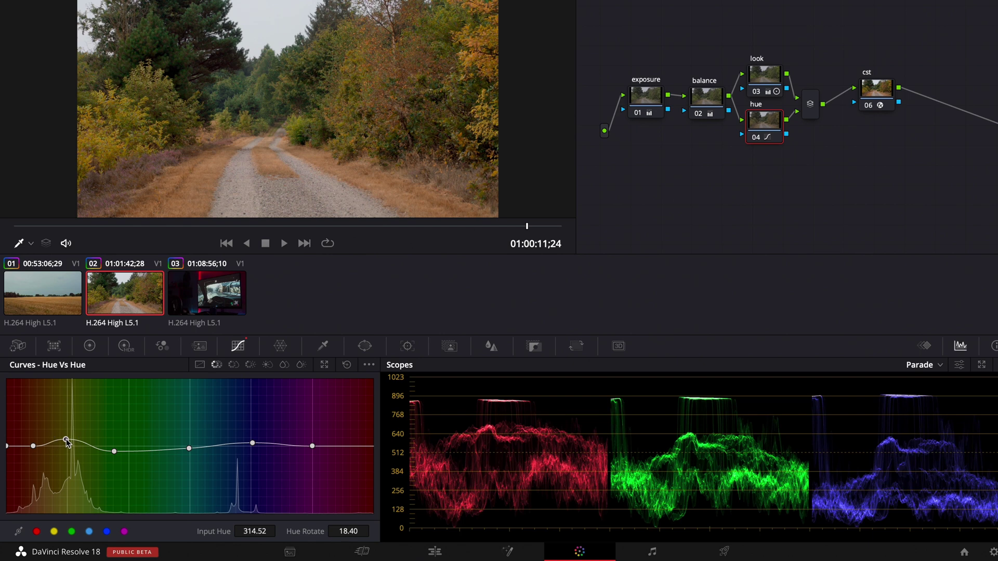
{"action": "left_click_drag", "start_coordinate": [65, 440], "coordinate": [66, 441]}
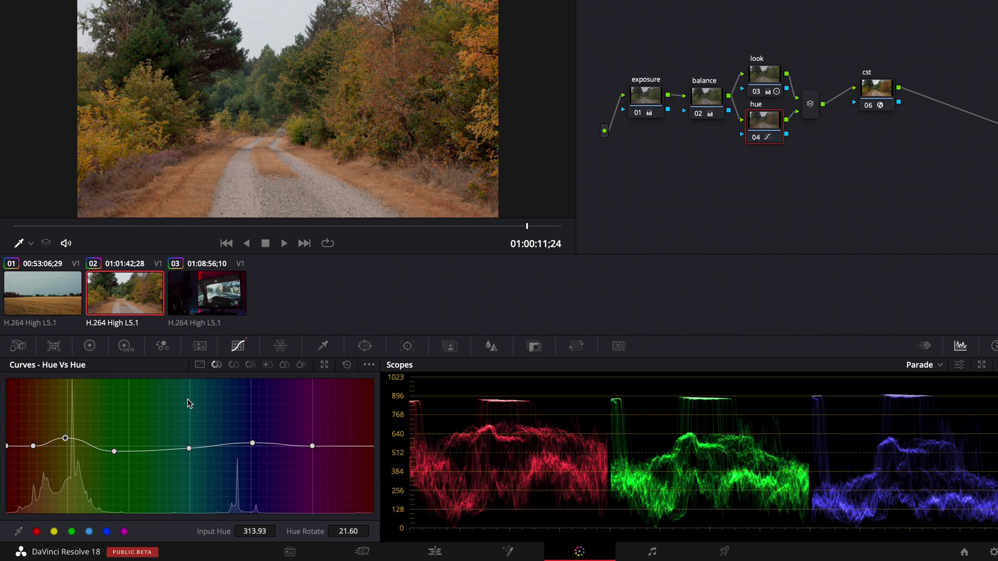
{"action": "left_click", "coordinate": [233, 364]}
{"action": "left_click_drag", "start_coordinate": [67, 446], "coordinate": [68, 452]}
{"action": "left_click_drag", "start_coordinate": [855, 95], "coordinate": [916, 95]}
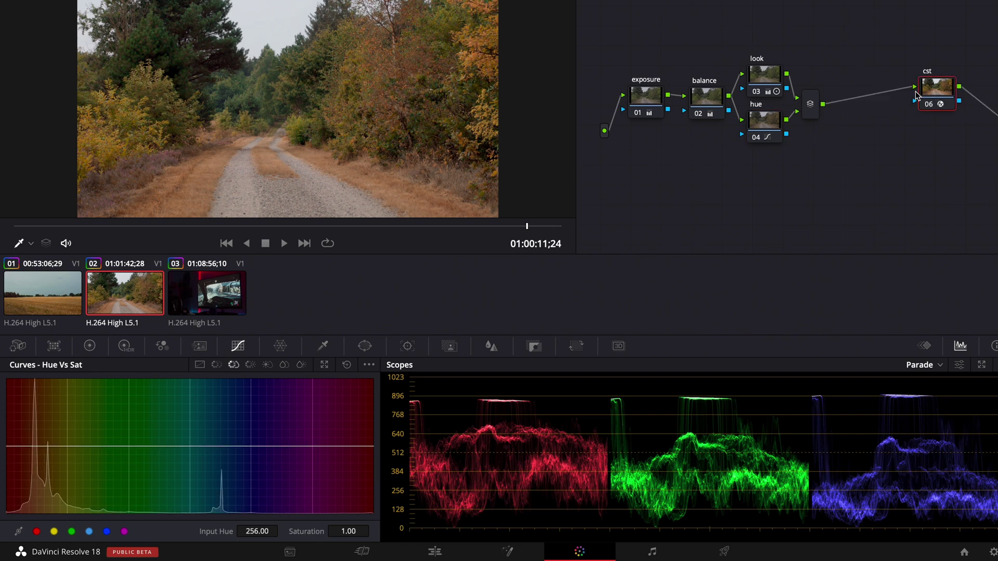
- Add a serial node before cst and label it 'adj'
{"action": "key", "text": "shift+s"}
{"action": "right_click", "coordinate": [875, 109]}
{"action": "left_click", "coordinate": [889, 133]}
{"action": "type", "text": "adj"}
{"action": "key", "text": "Return"}
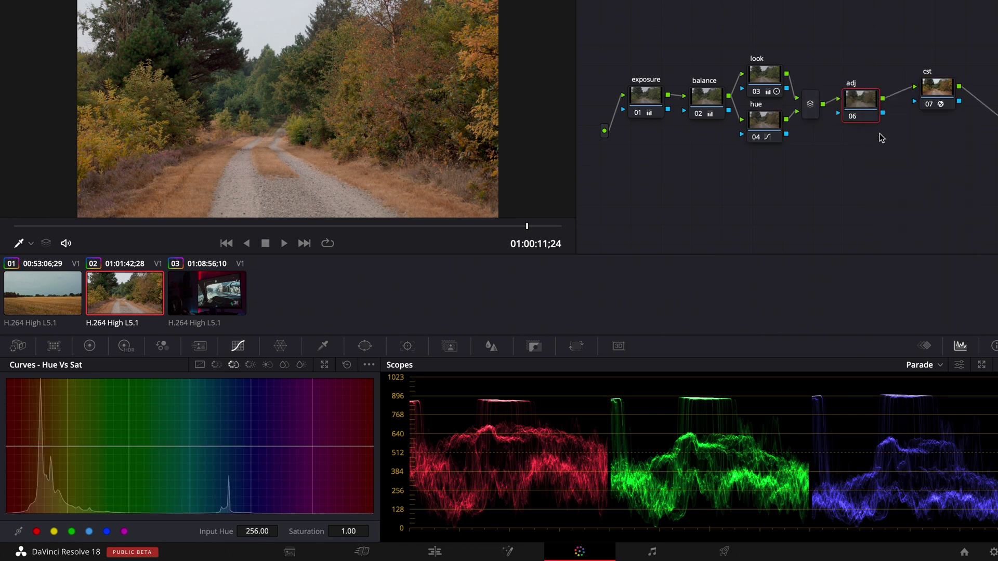
- Shape the adj node's custom curve into a contrast S-curve with raised midtones and lifted blacks
{"action": "left_click", "coordinate": [200, 364]}
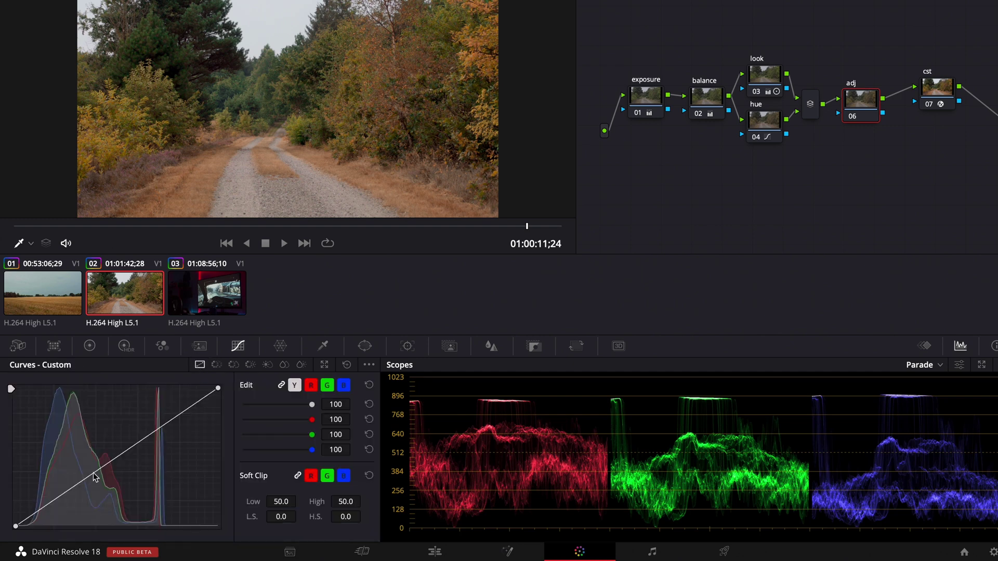
{"action": "left_click_drag", "start_coordinate": [54, 508], "coordinate": [50, 508]}
{"action": "left_click_drag", "start_coordinate": [136, 447], "coordinate": [135, 438]}
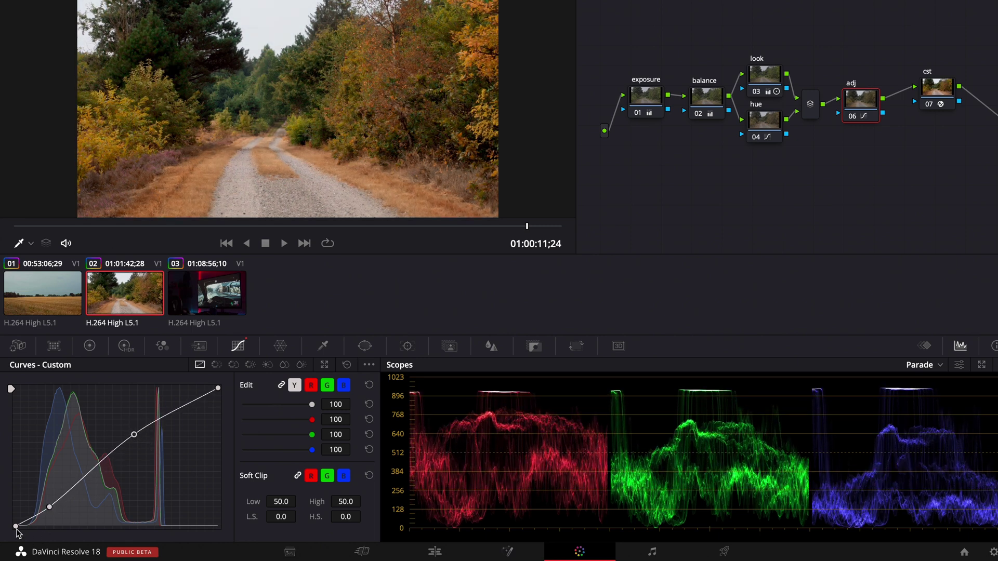
{"action": "left_click_drag", "start_coordinate": [16, 527], "coordinate": [56, 505]}
{"action": "left_click_drag", "start_coordinate": [130, 437], "coordinate": [132, 436]}
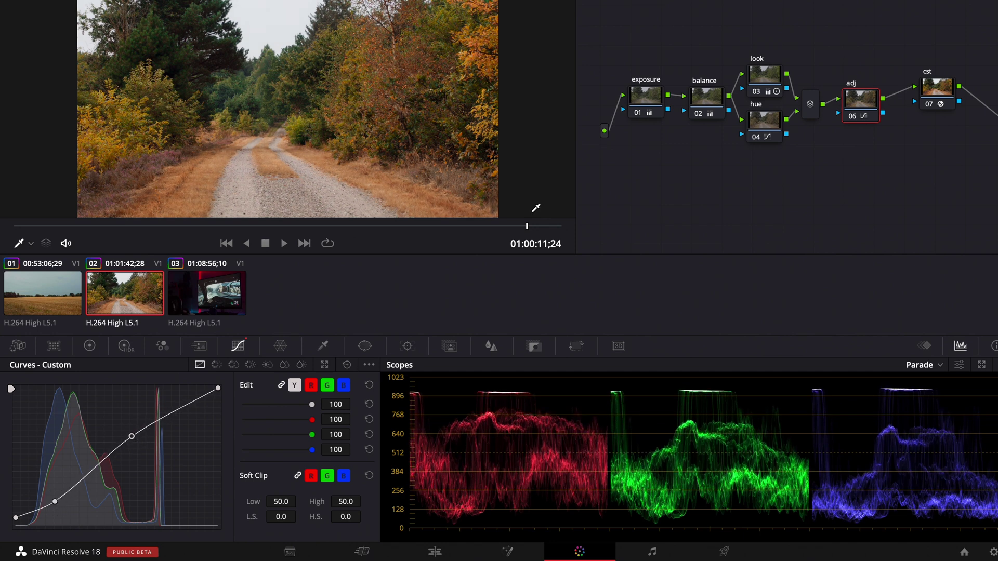
- Toggle the adj node to compare, restore the full grade, and move to clip 03
{"action": "left_click", "coordinate": [849, 116]}
{"action": "left_click", "coordinate": [850, 115]}
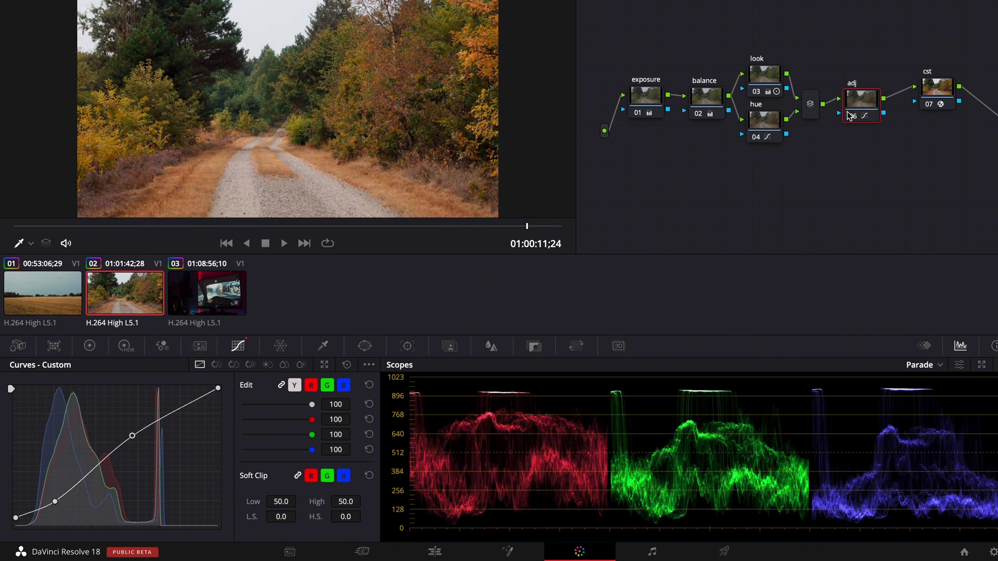
{"action": "left_click", "coordinate": [849, 115]}
{"action": "left_click", "coordinate": [850, 115]}
{"action": "left_click", "coordinate": [849, 115]}
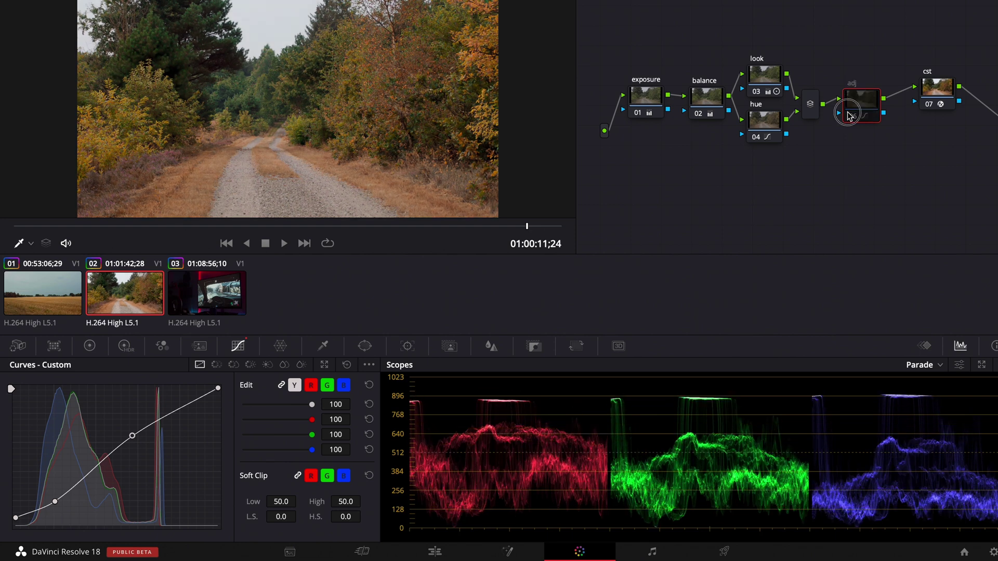
{"action": "left_click", "coordinate": [849, 116]}
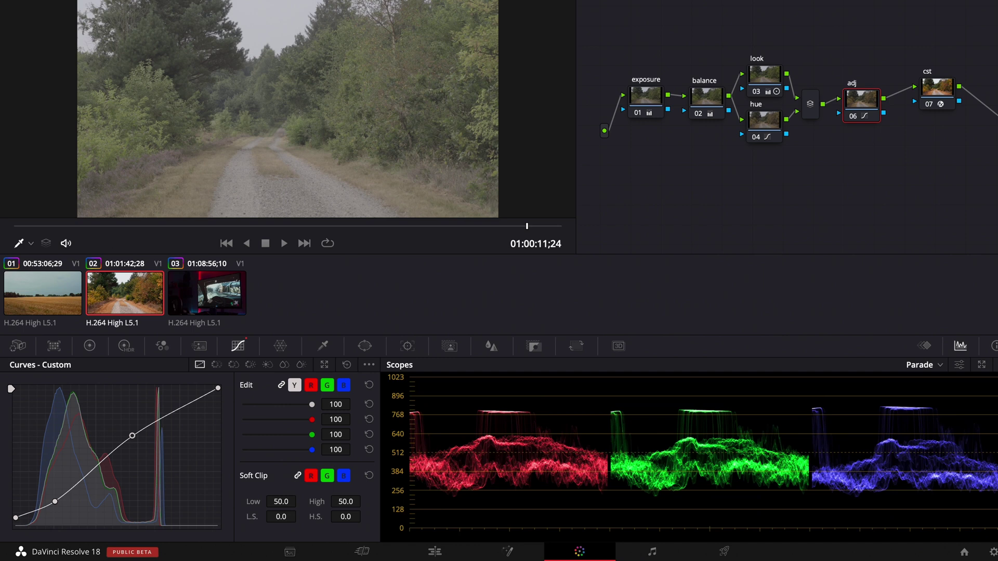
{"action": "key", "text": "shift+d"}
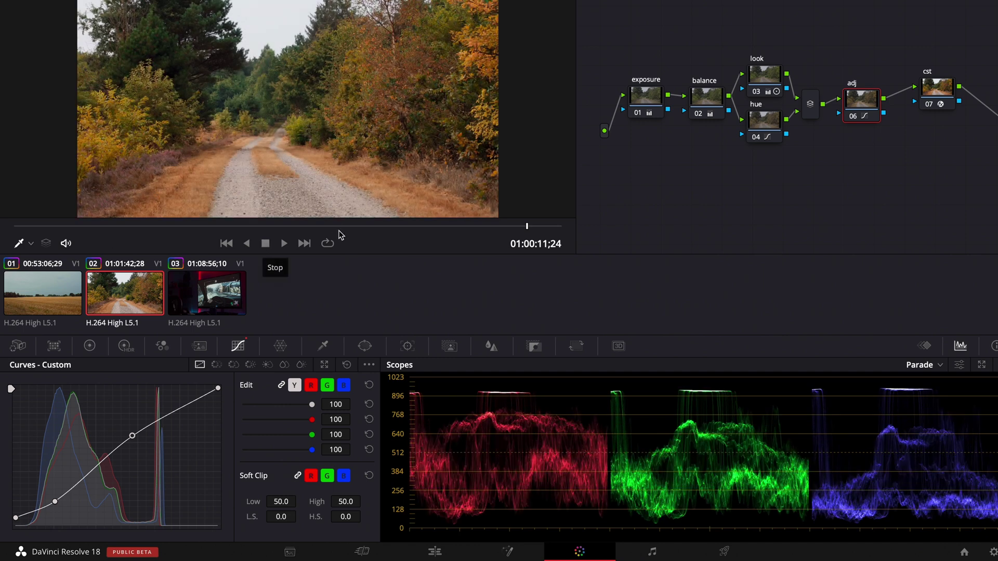
{"action": "left_click", "coordinate": [242, 283]}
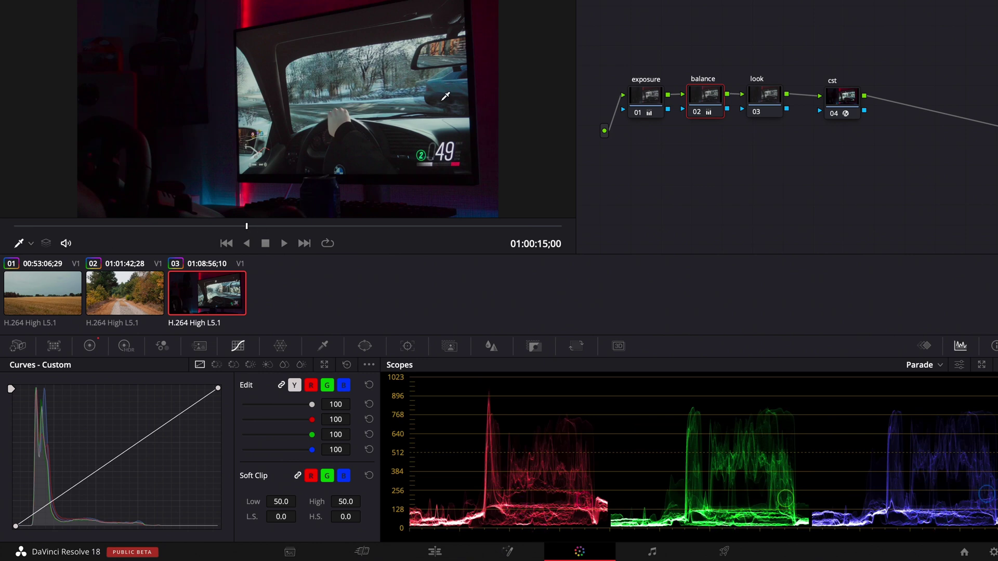
- On clip 03's look node, pull red slightly out of Lift and shift Gamma toward red
{"action": "left_click", "coordinate": [767, 100]}
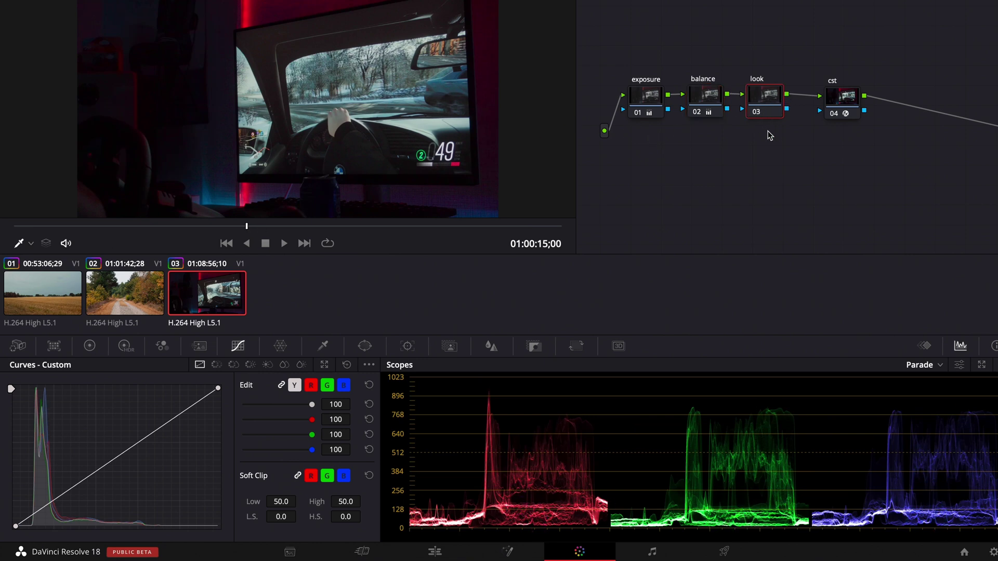
{"action": "left_click", "coordinate": [90, 346]}
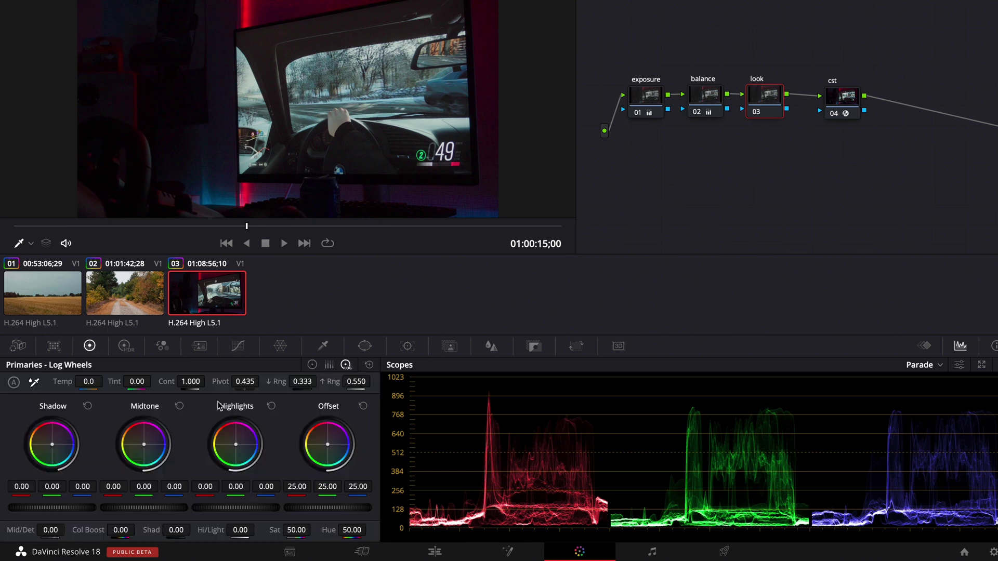
{"action": "left_click", "coordinate": [312, 364]}
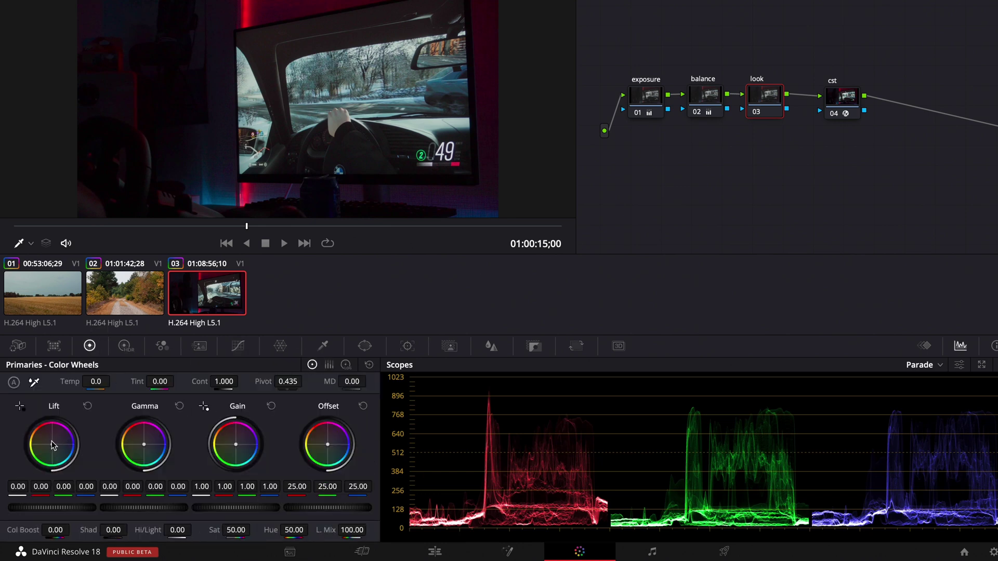
{"action": "left_click_drag", "start_coordinate": [52, 444], "coordinate": [53, 446]}
{"action": "left_click_drag", "start_coordinate": [147, 446], "coordinate": [137, 439]}
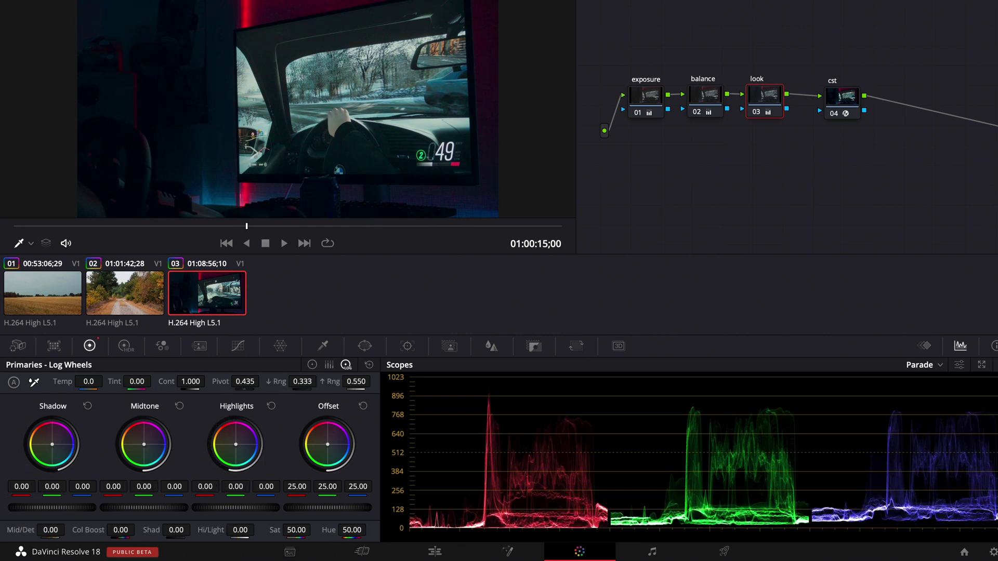
- Warm the Shadow wheel to 0.06, -0.01, -0.03 and toggle the look node to compare
{"action": "left_click_drag", "start_coordinate": [52, 445], "coordinate": [47, 437]}
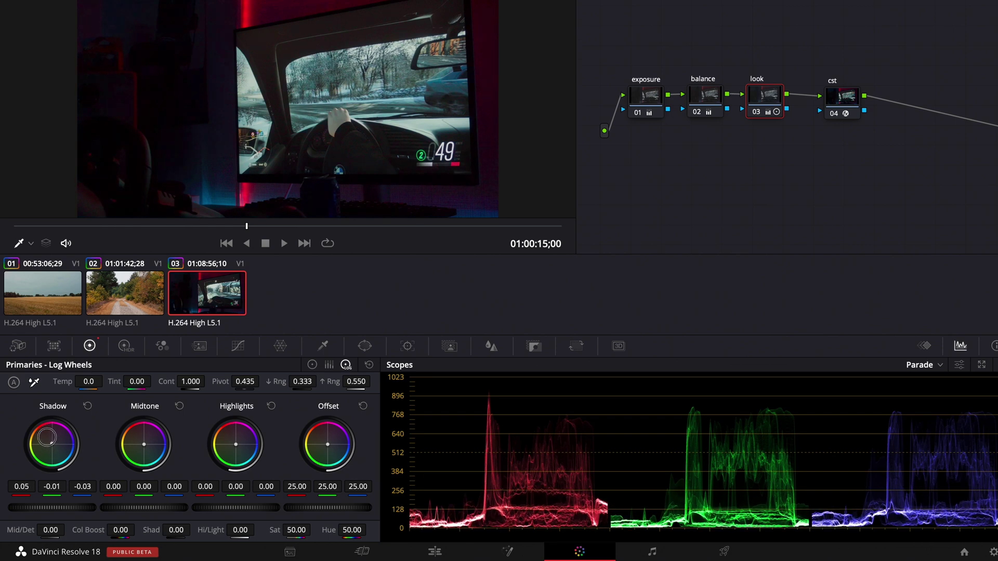
{"action": "left_click", "coordinate": [756, 112]}
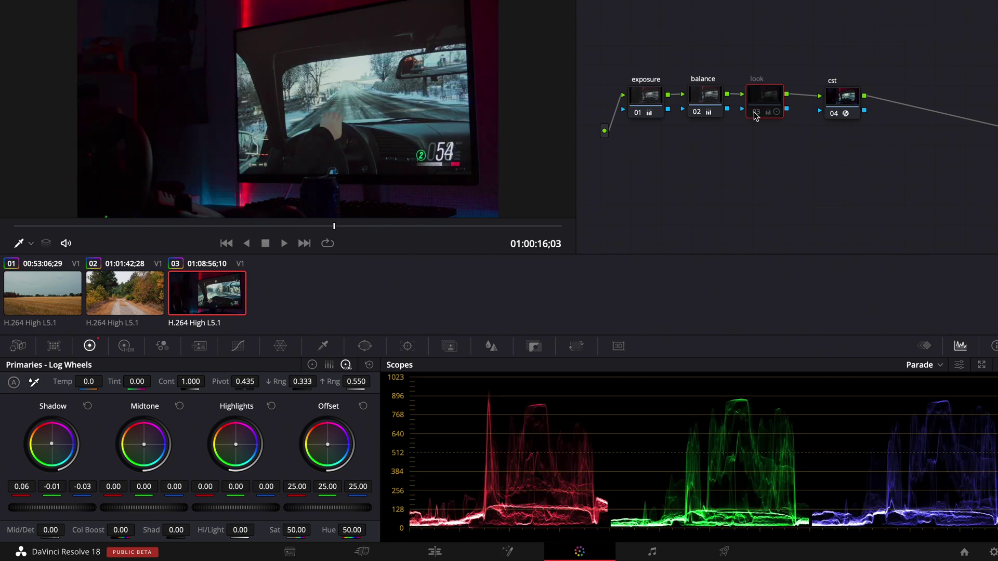
{"action": "left_click", "coordinate": [756, 113]}
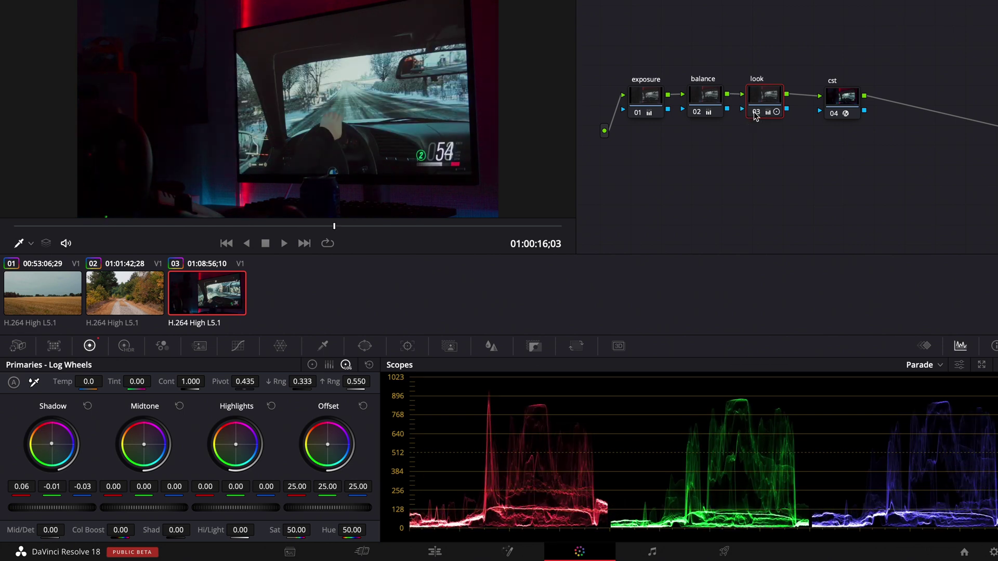